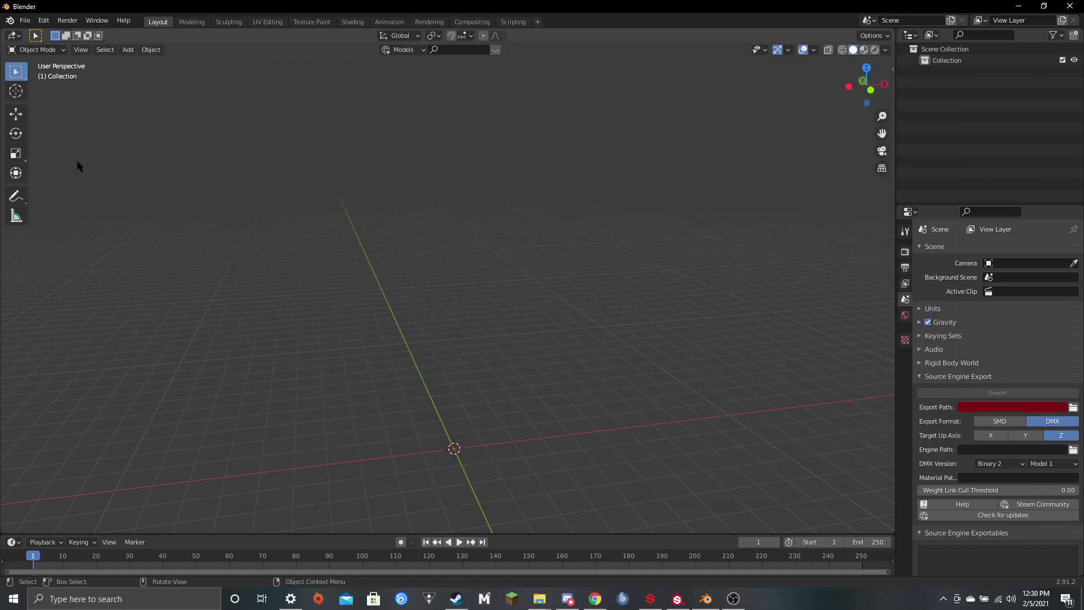
middle_drag(622, 390, 431, 384)
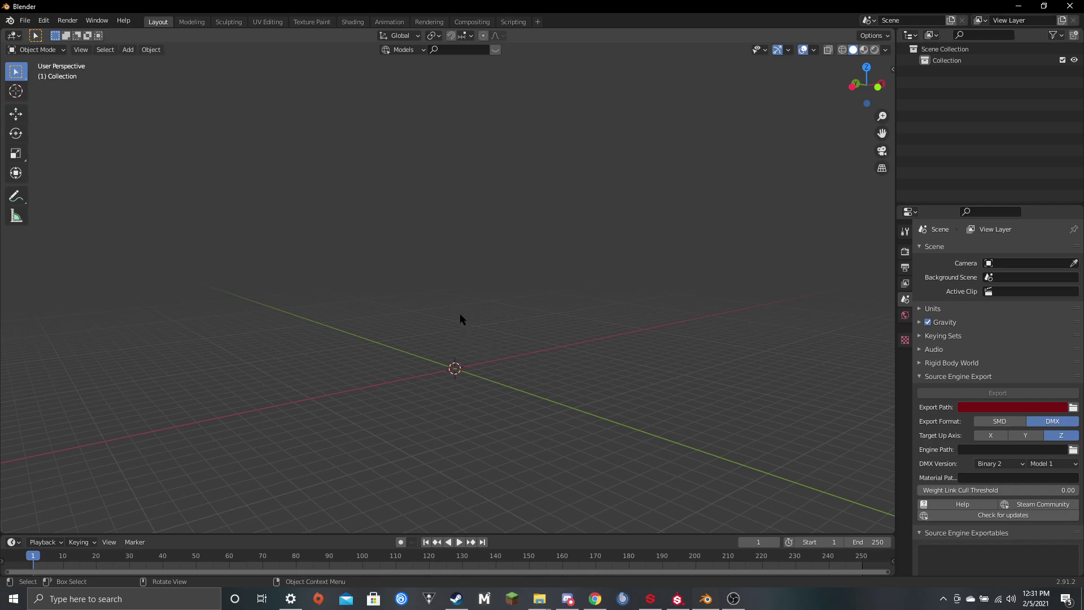
click(25, 21)
drag(346, 241, 550, 399)
middle_drag(398, 274, 404, 321)
mouse_move(520, 302)
middle_down()
mouse_move(447, 267)
mouse_move(530, 286)
mouse_move(533, 302)
middle_up()
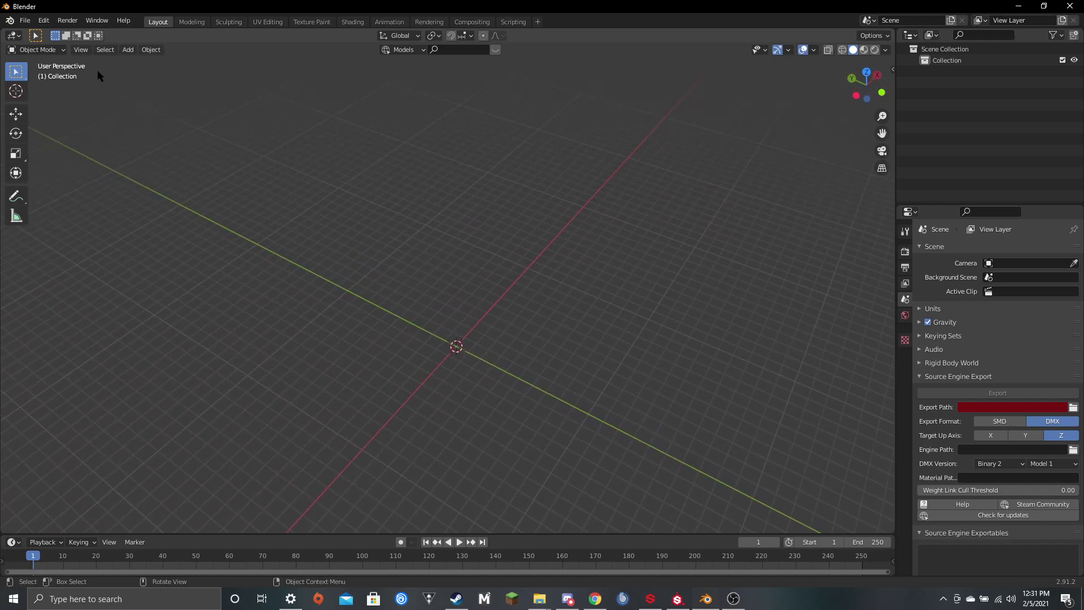
Step: Start a Source Engine import and browse to D:\Retexturing Models\Updated TC13 base
click(25, 20)
mouse_move(81, 177)
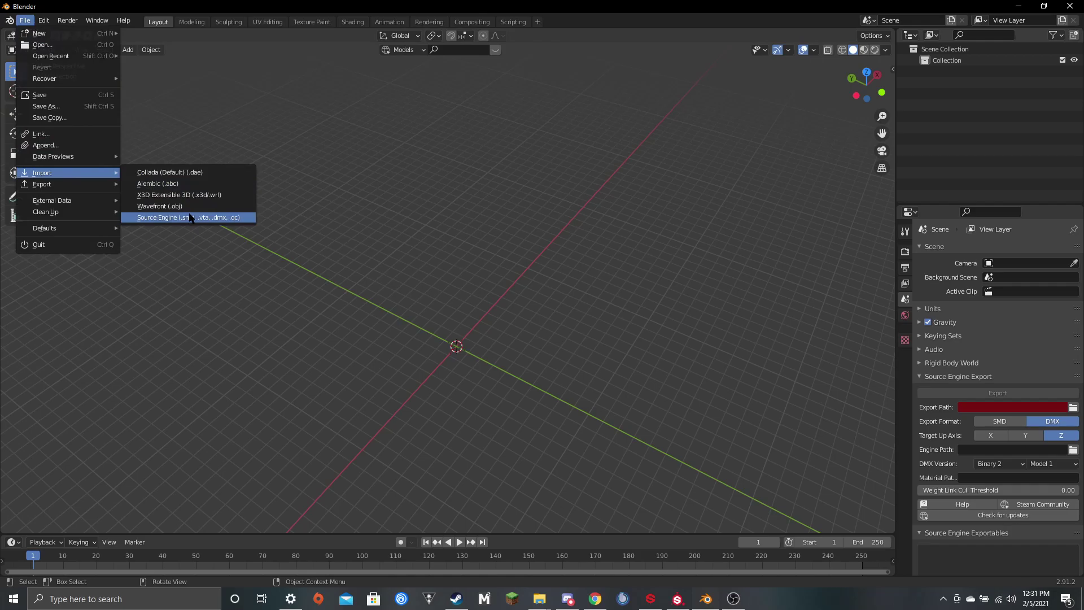
click(190, 218)
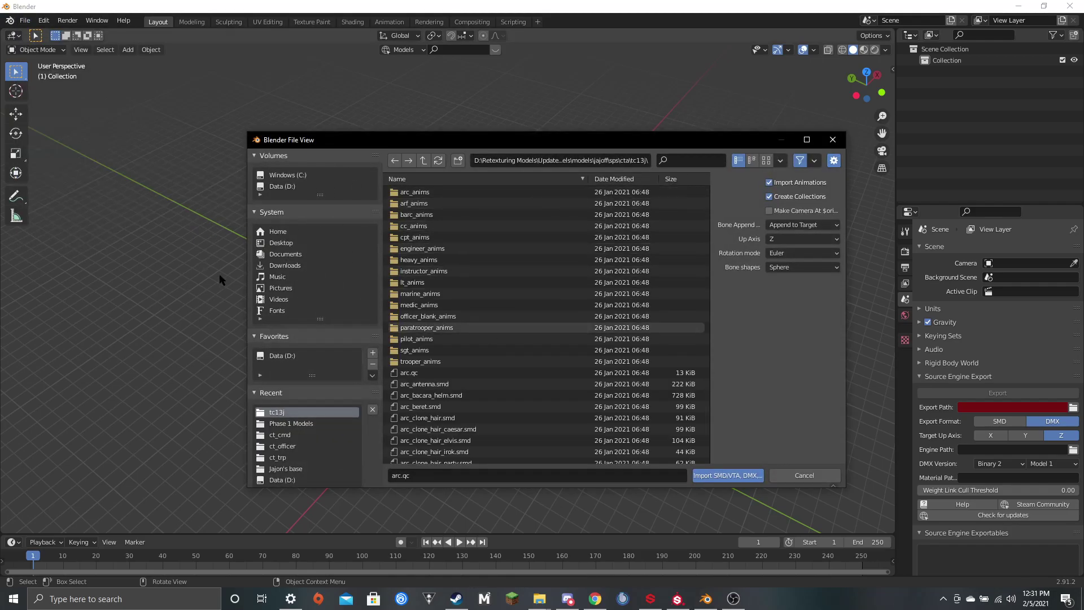
click(290, 187)
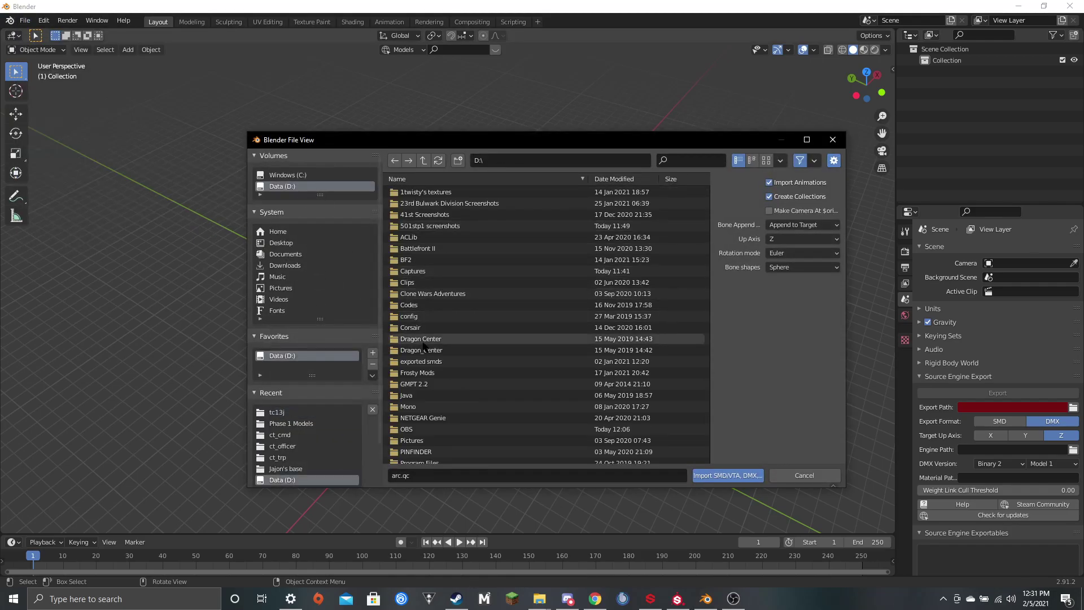
scroll(517, 398, down, 2)
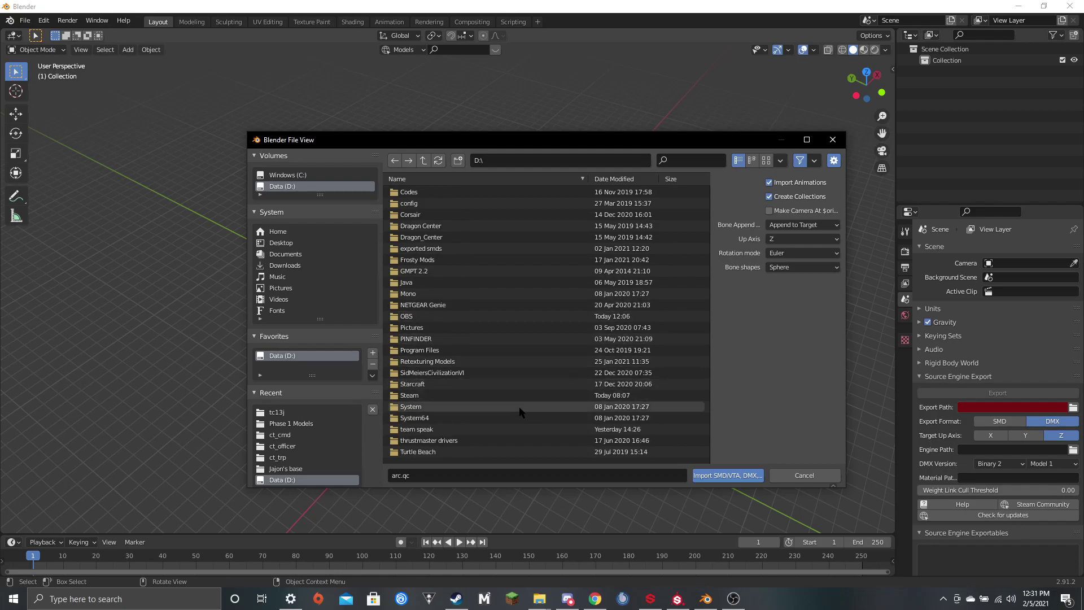
scroll(512, 392, down, 1)
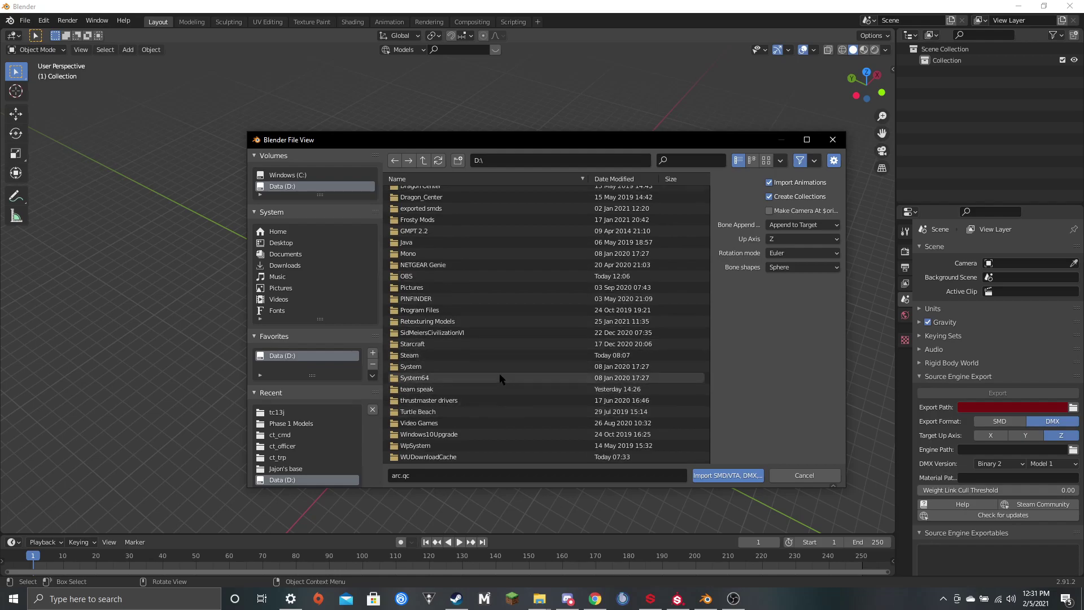
scroll(497, 370, up, 5)
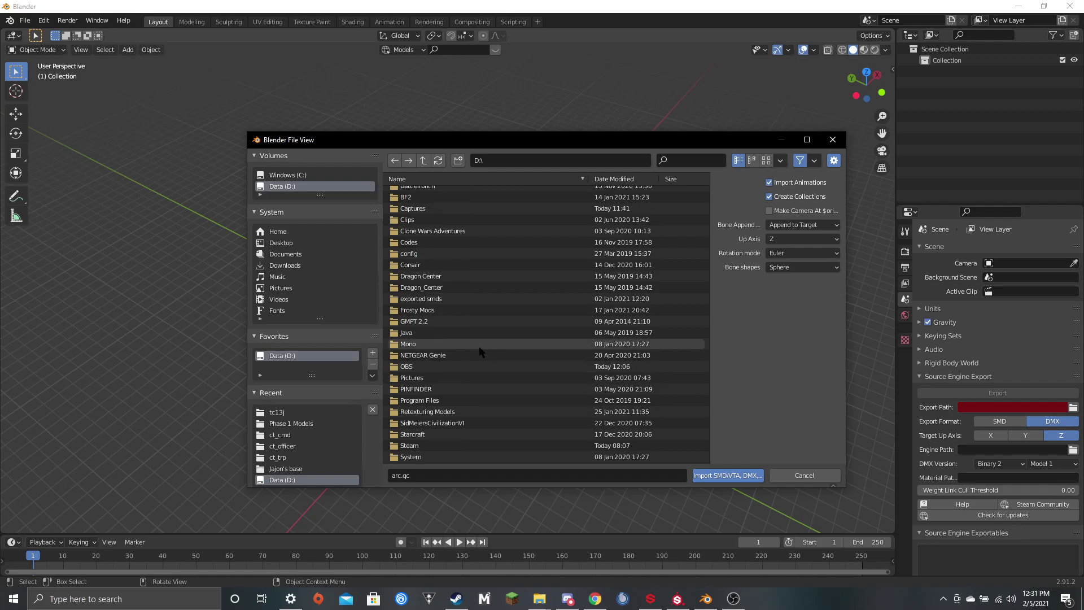
scroll(479, 347, down, 1)
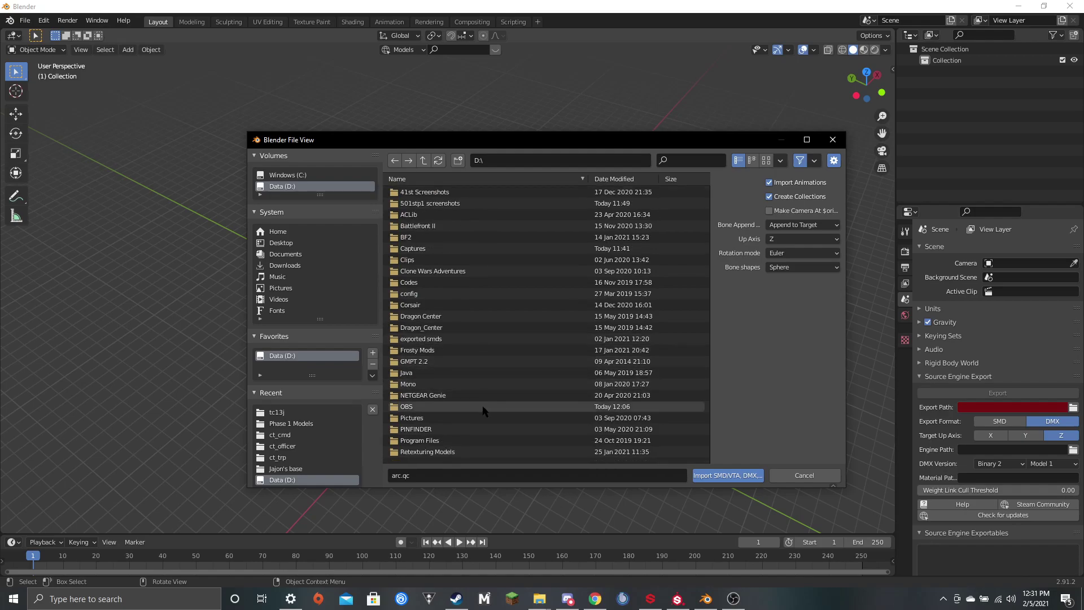
double_click(447, 452)
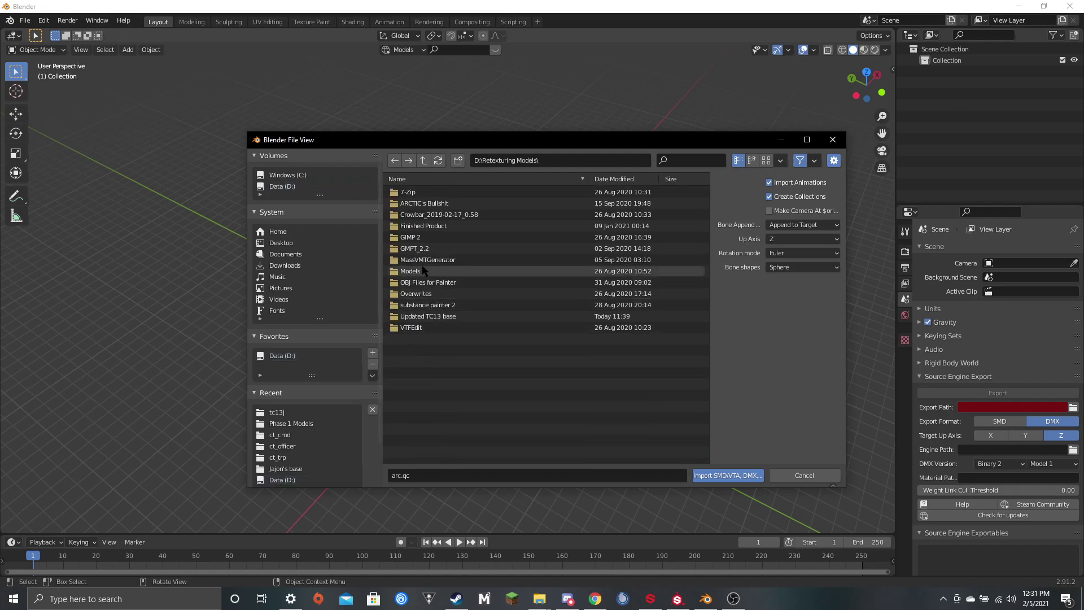
double_click(425, 318)
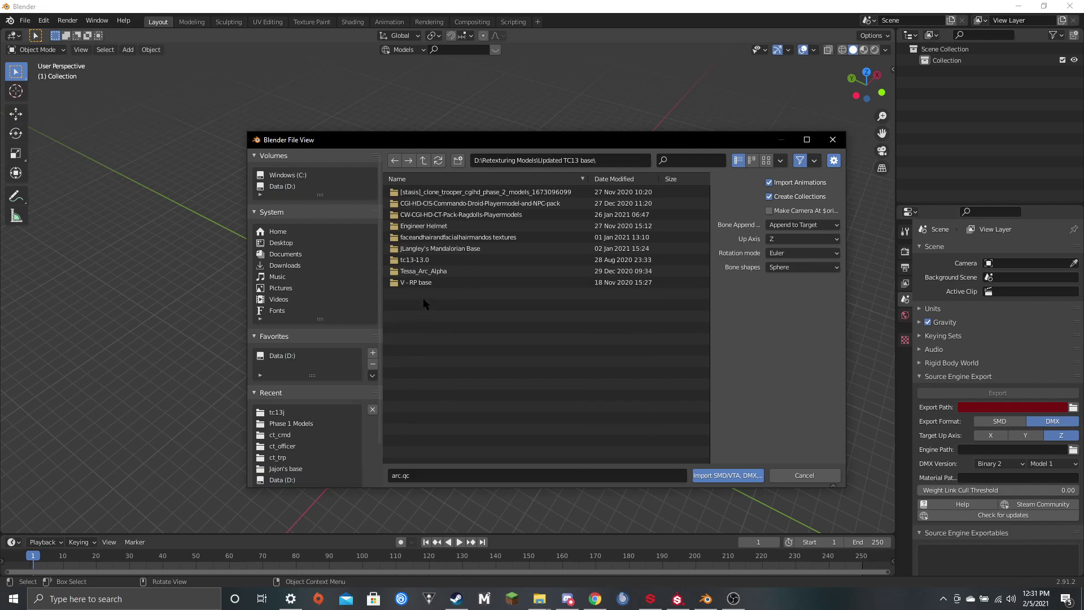
Step: Browse from the CW-CGI-HD-CT-Pack-Ragdolls-Playermodels folder into models\jajoff\sps\cta\tc13j
double_click(462, 216)
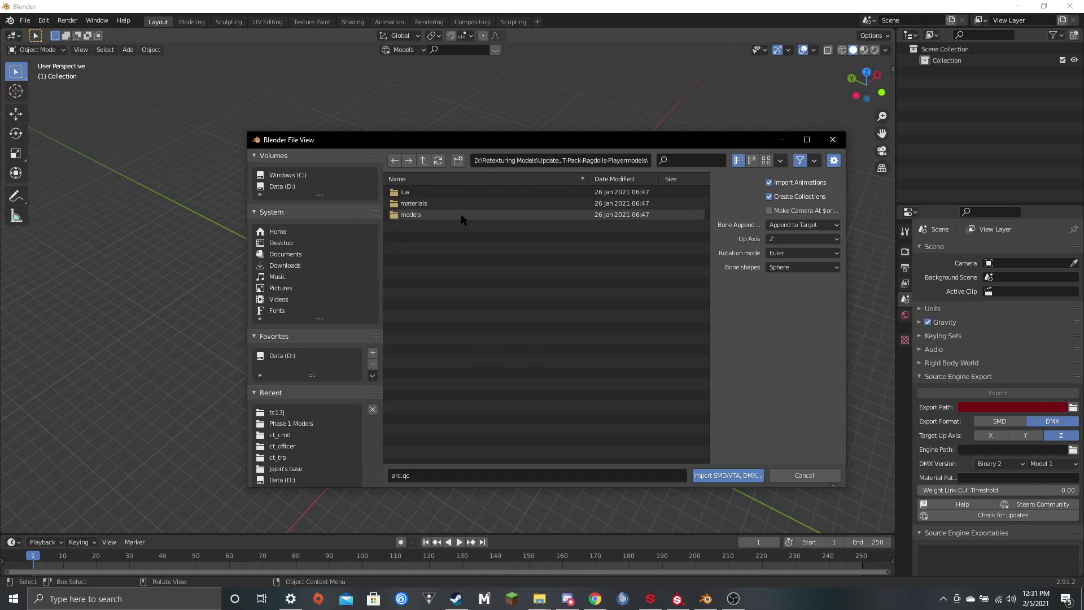
double_click(461, 215)
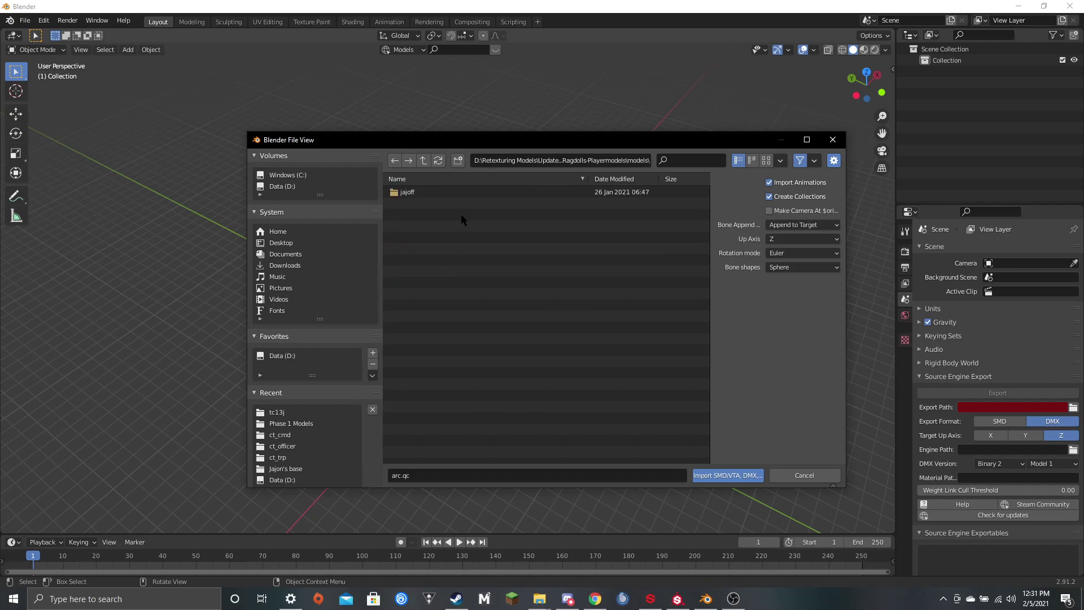
double_click(446, 192)
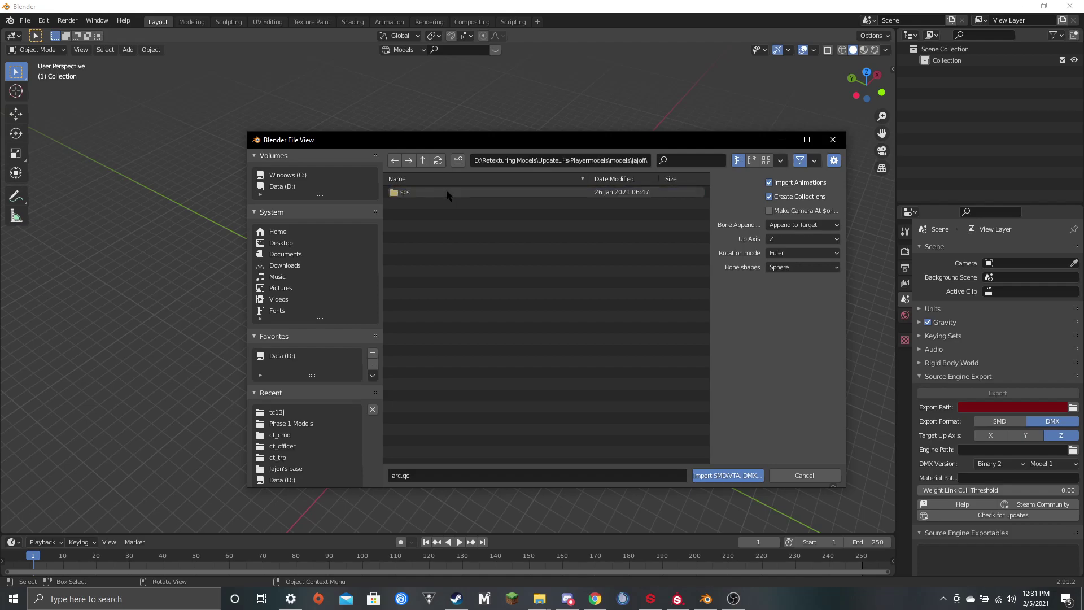
click(446, 192)
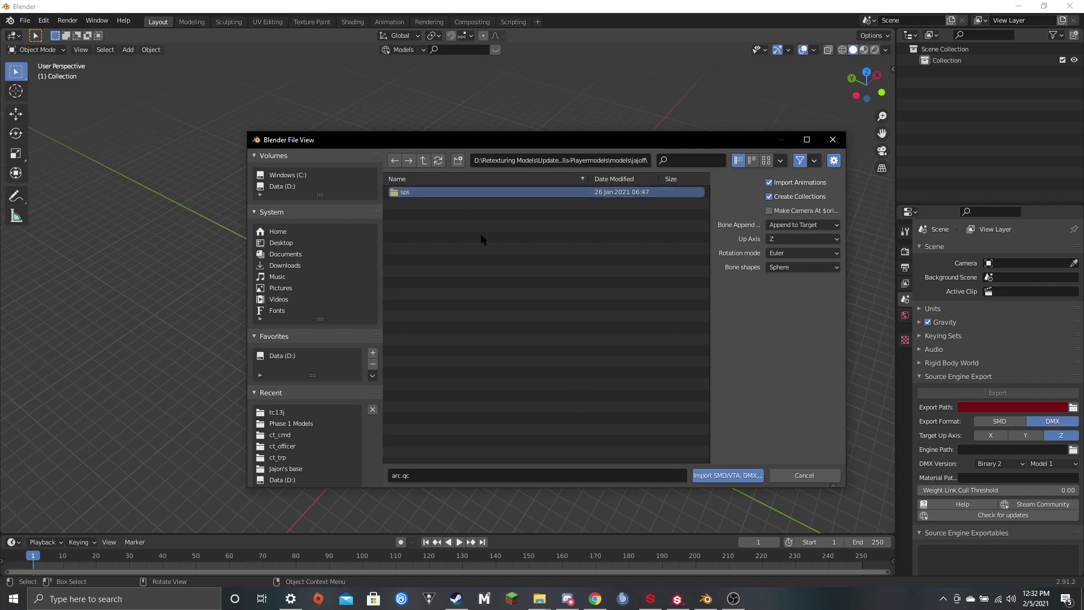
double_click(457, 193)
double_click(457, 193)
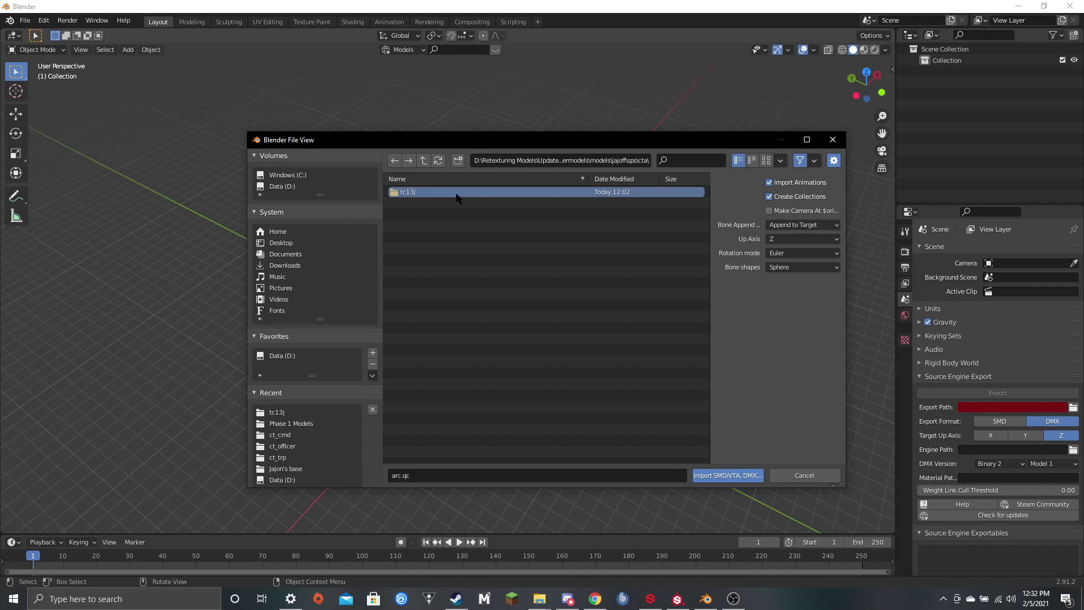
double_click(457, 193)
Step: Import trooper.qc from the tc13j folder with the default import settings
scroll(482, 325, down, 5)
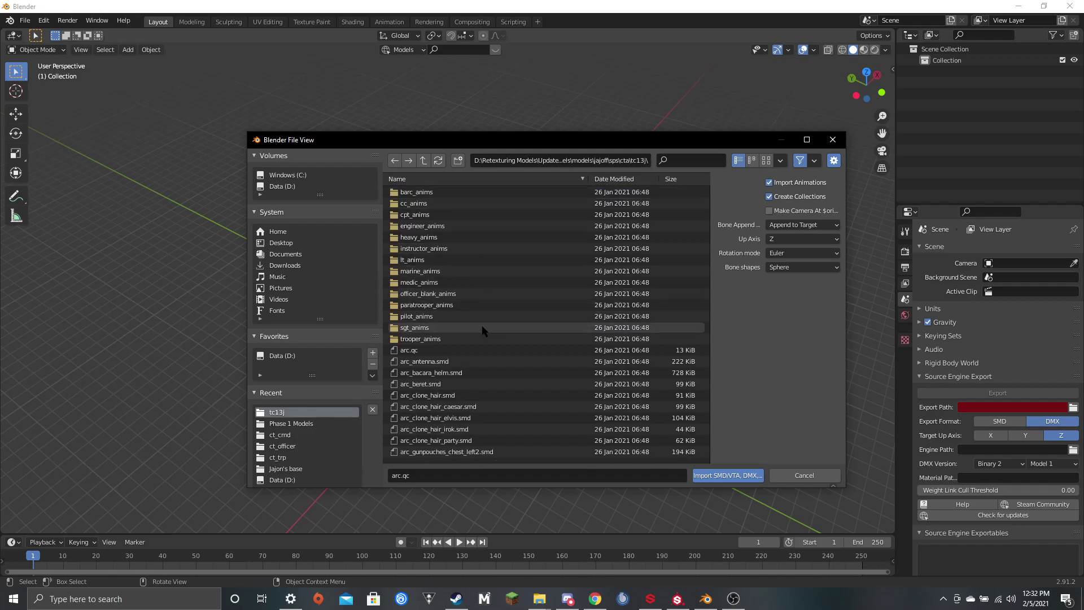
scroll(482, 326, down, 18)
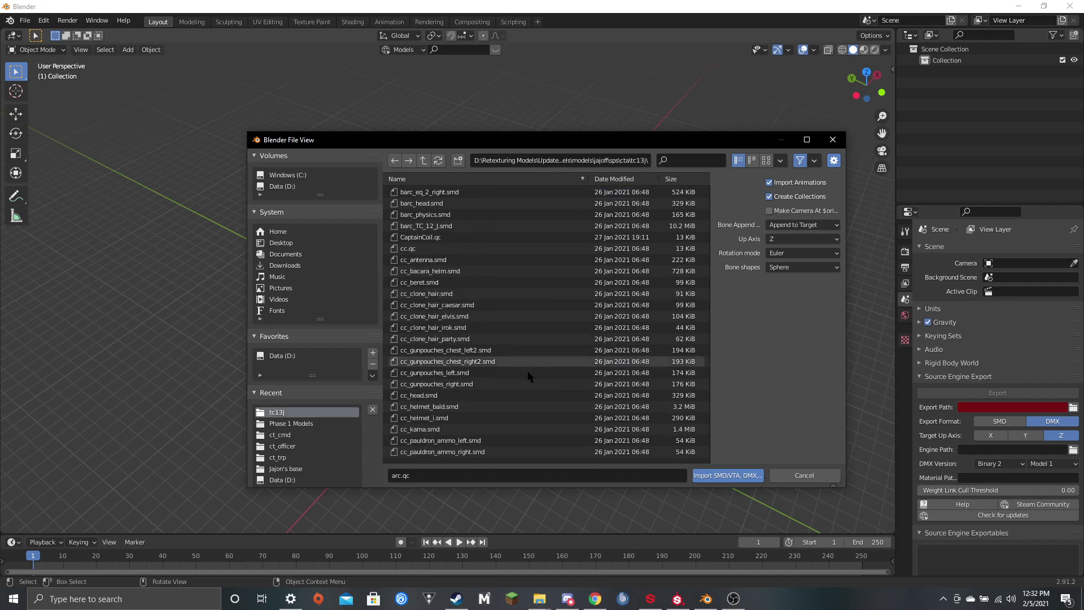
scroll(562, 441, down, 19)
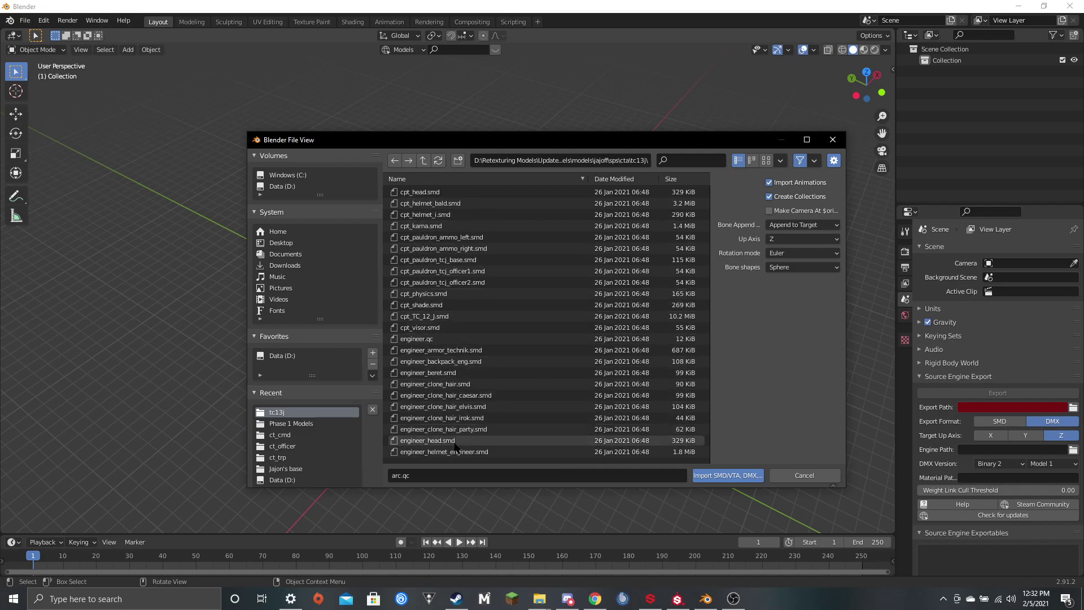
scroll(455, 447, down, 14)
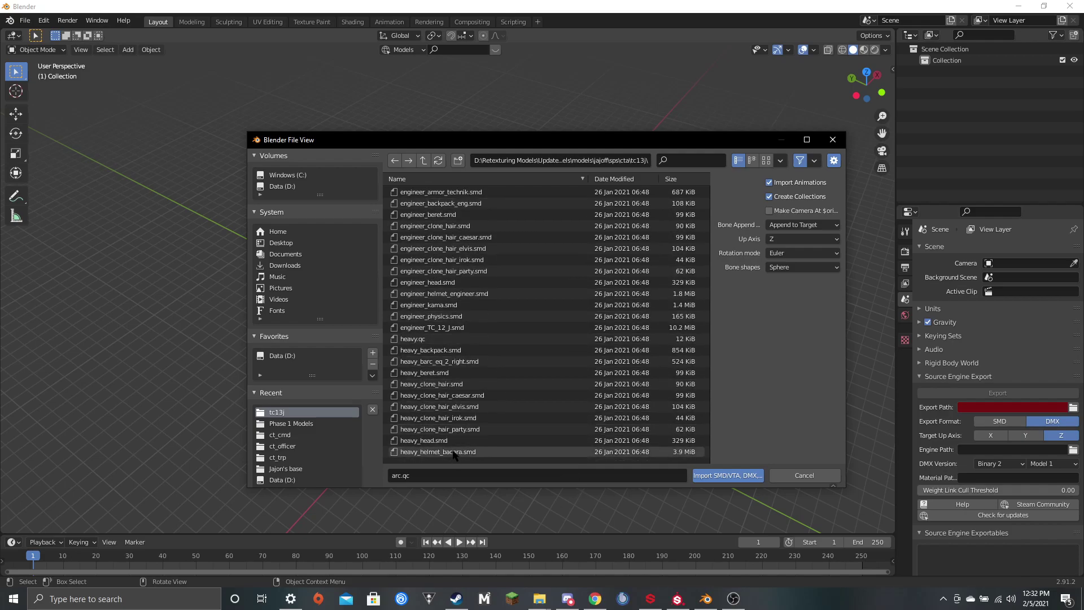
scroll(455, 454, down, 20)
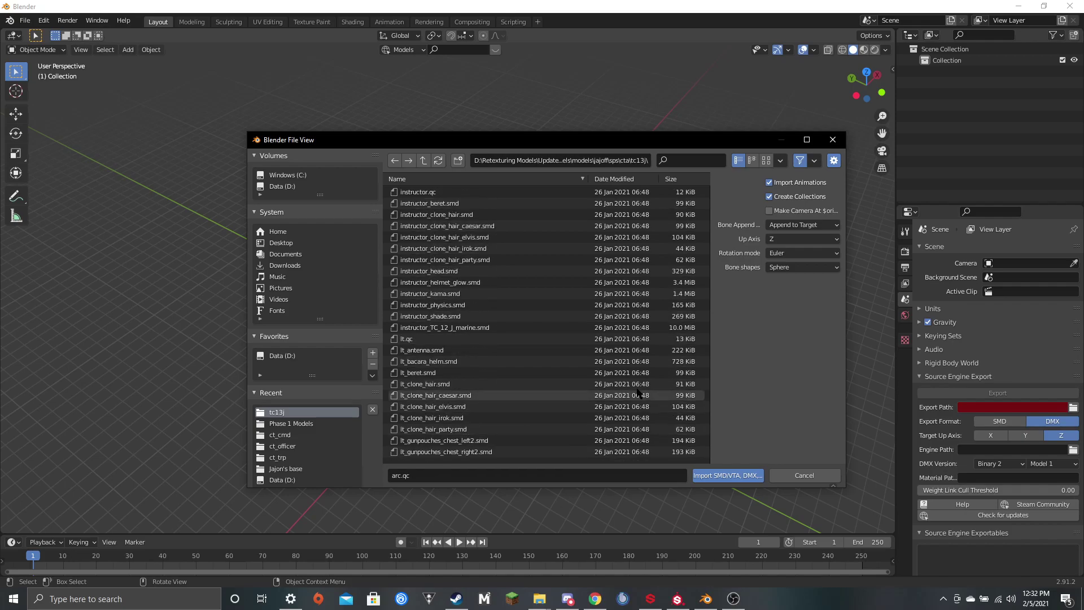
scroll(482, 395, down, 5)
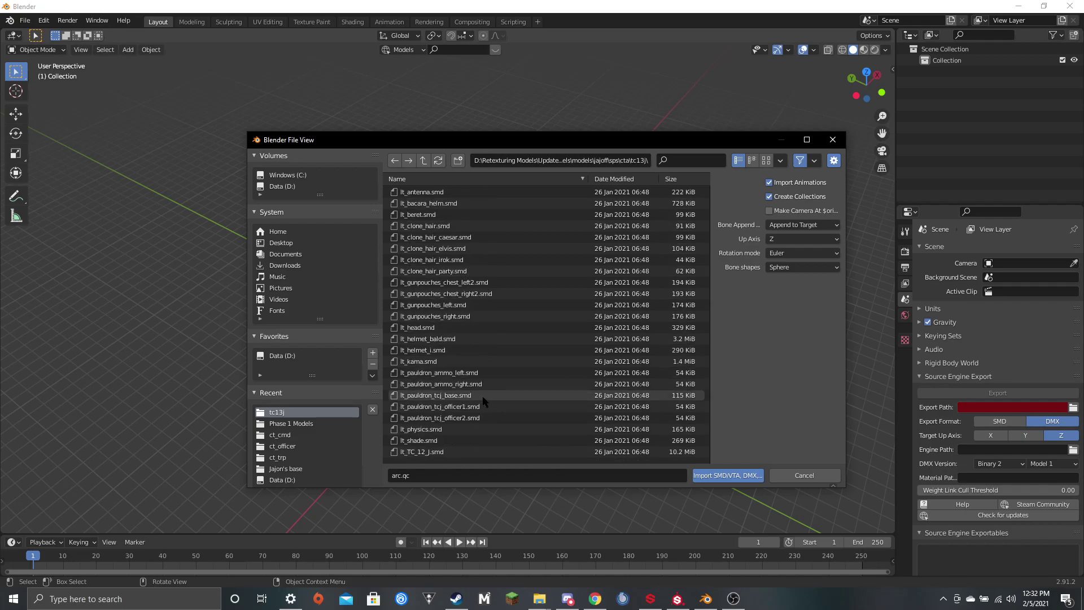
scroll(485, 402, down, 8)
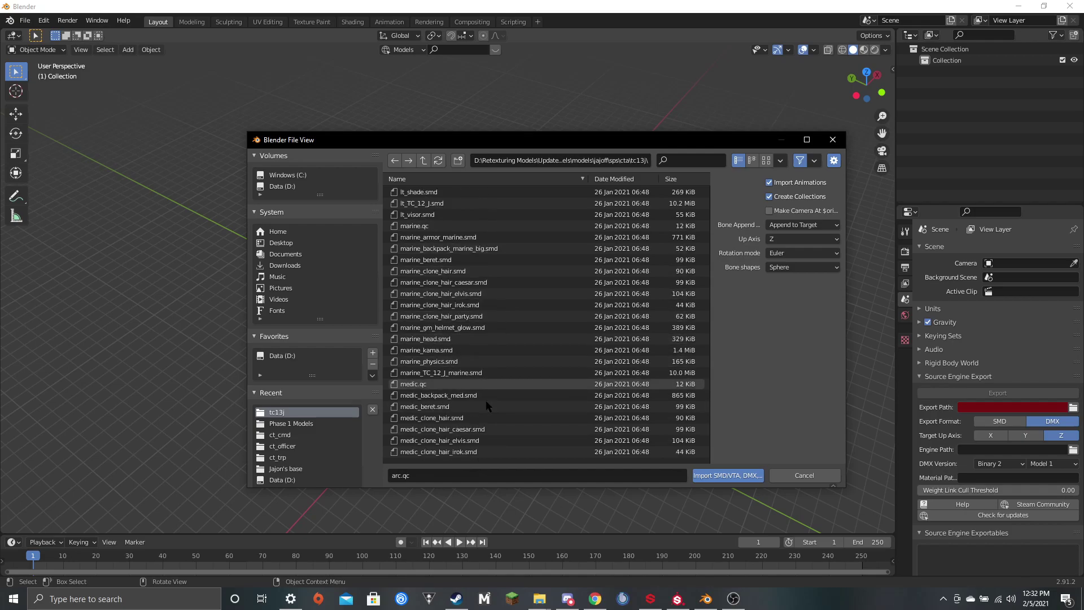
scroll(486, 406, down, 11)
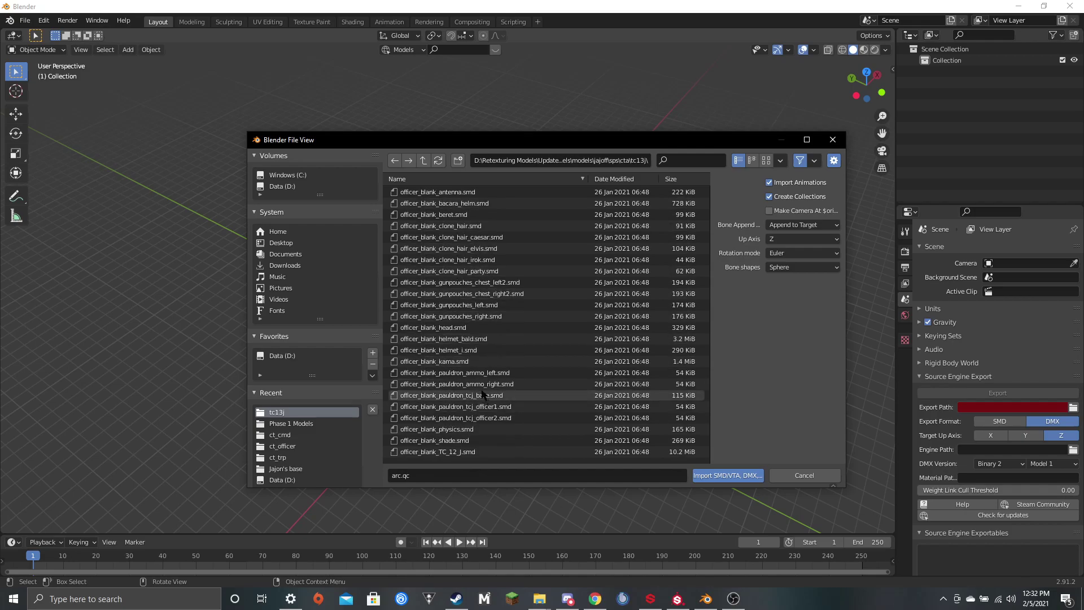
scroll(483, 394, down, 14)
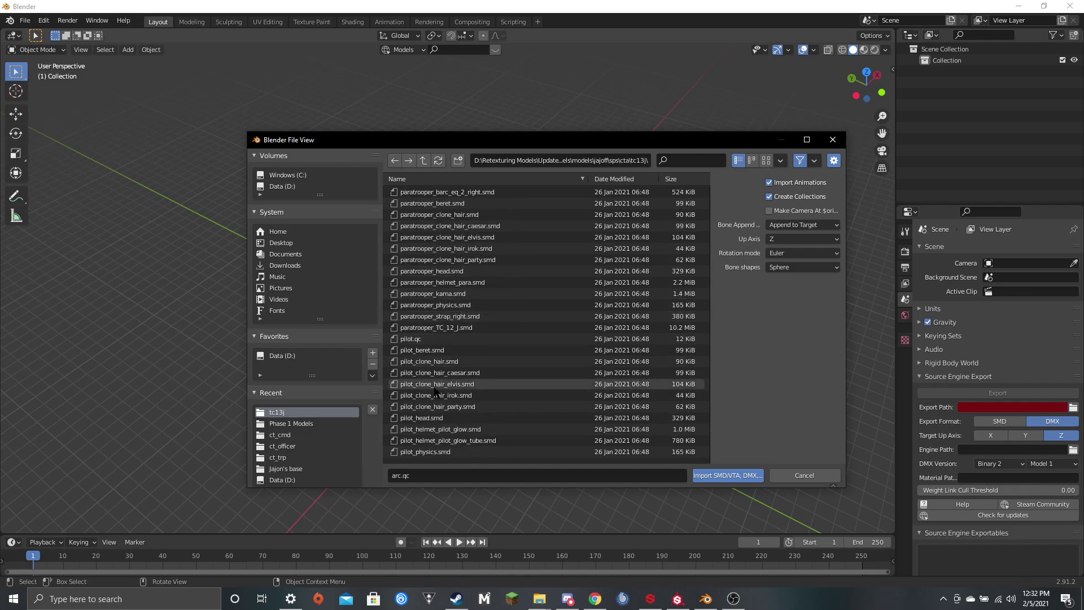
scroll(506, 395, down, 15)
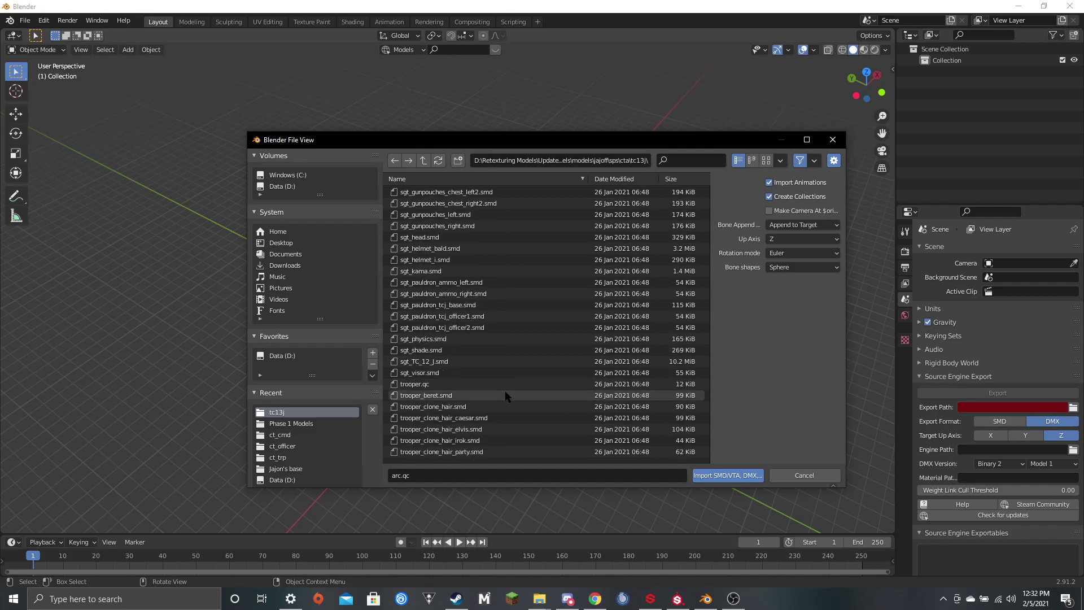
click(514, 386)
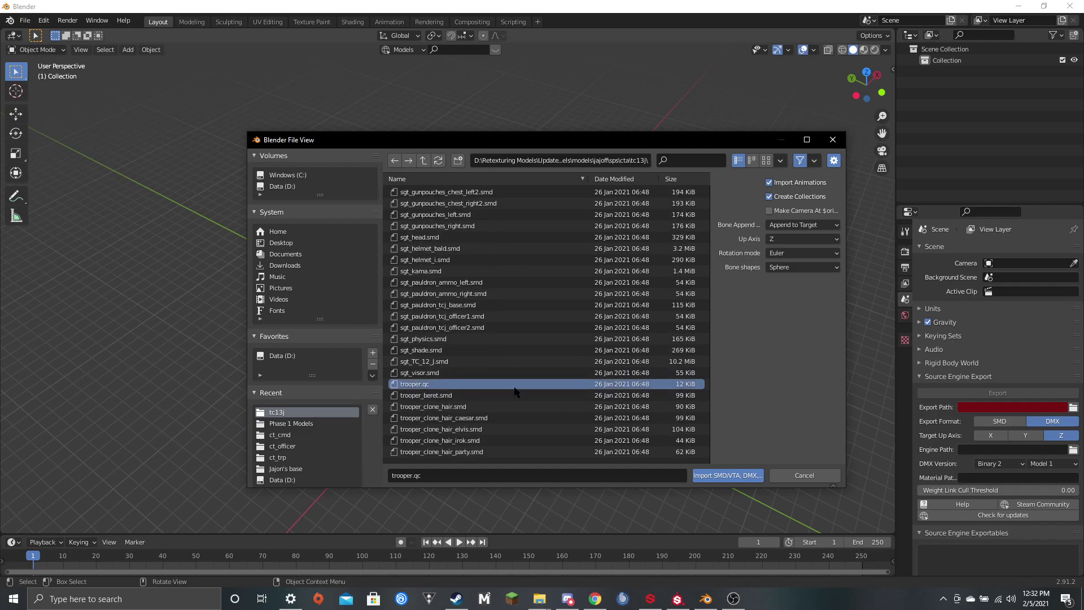
double_click(514, 387)
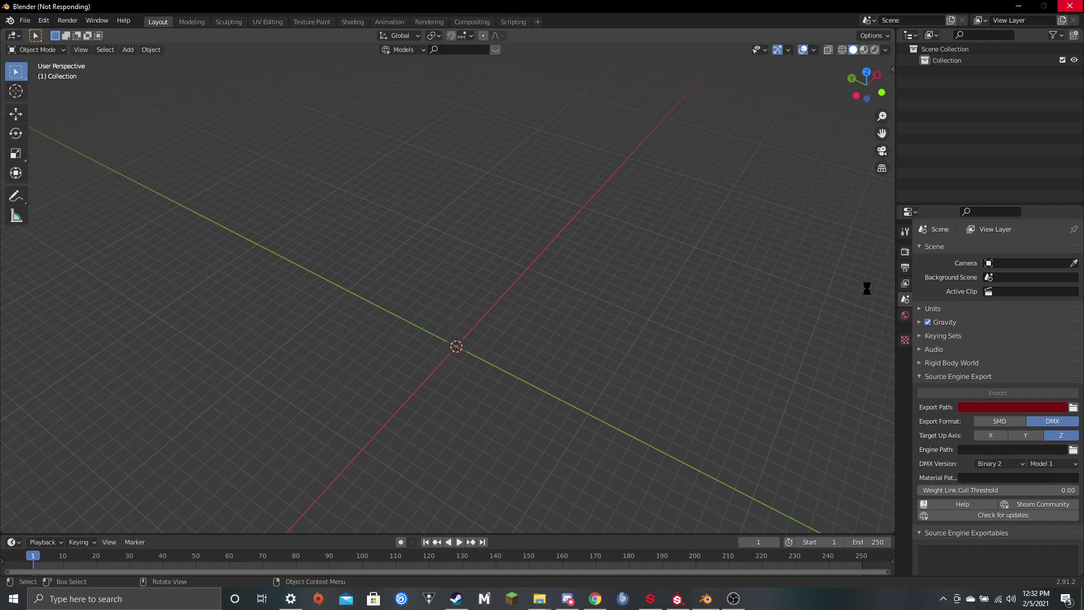
Step: Delete the trooper_physics collision mesh surrounding the imported trooper model
middle_drag(737, 252, 564, 227)
click(660, 235)
scroll(524, 207, up, 2)
click(549, 170)
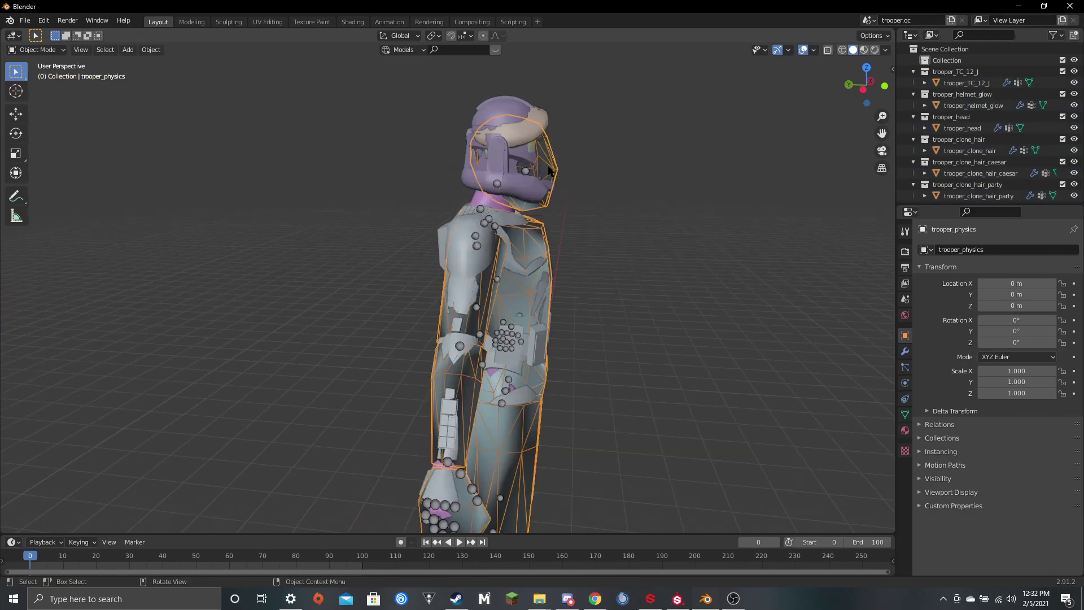
key(Delete)
Step: Examine the imported trooper's armour and body from several angles and distances
middle_drag(619, 199, 520, 285)
scroll(510, 244, down, 5)
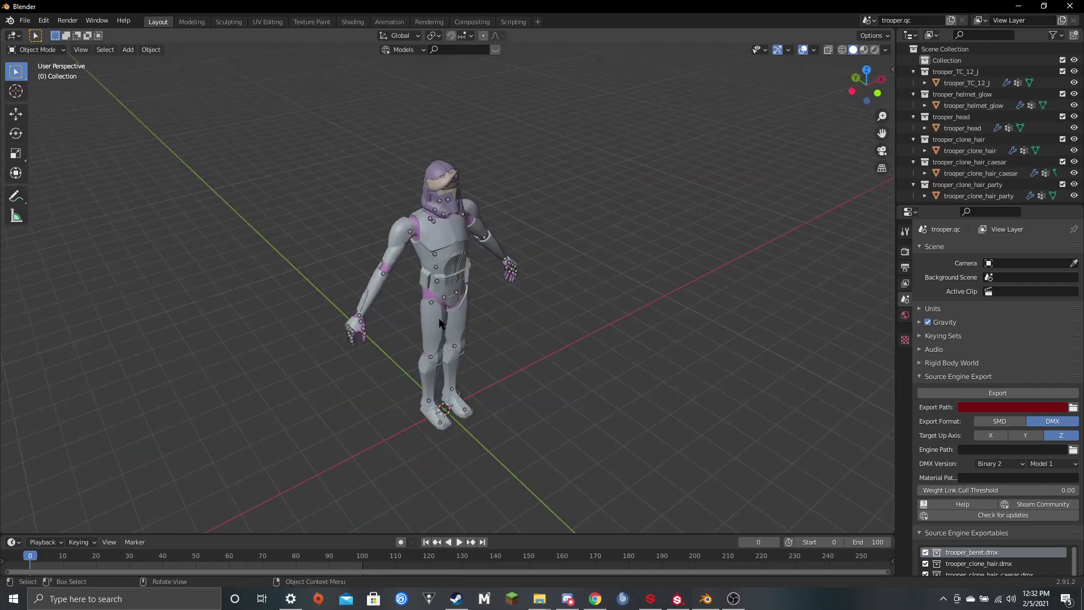
scroll(460, 286, up, 3)
middle_drag(440, 323, 424, 228)
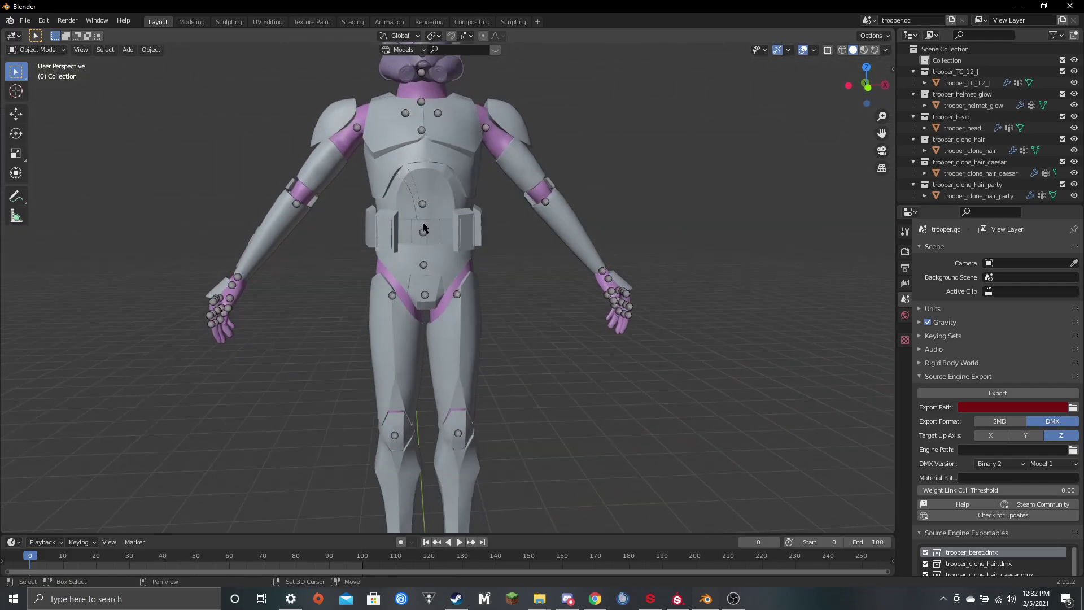
scroll(435, 243, down, 3)
scroll(453, 192, down, 2)
middle_drag(453, 192, 528, 258)
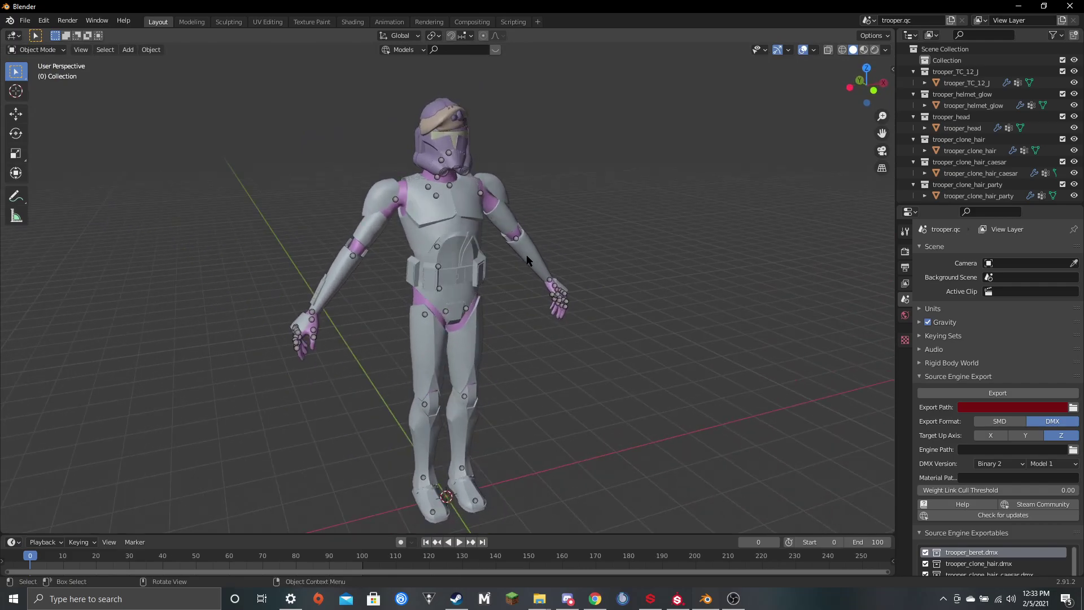
Step: Hide the trooper_helmet_glow mesh to expose the trooper's head
scroll(500, 120, up, 2)
shift+middle_drag(500, 120, 532, 221)
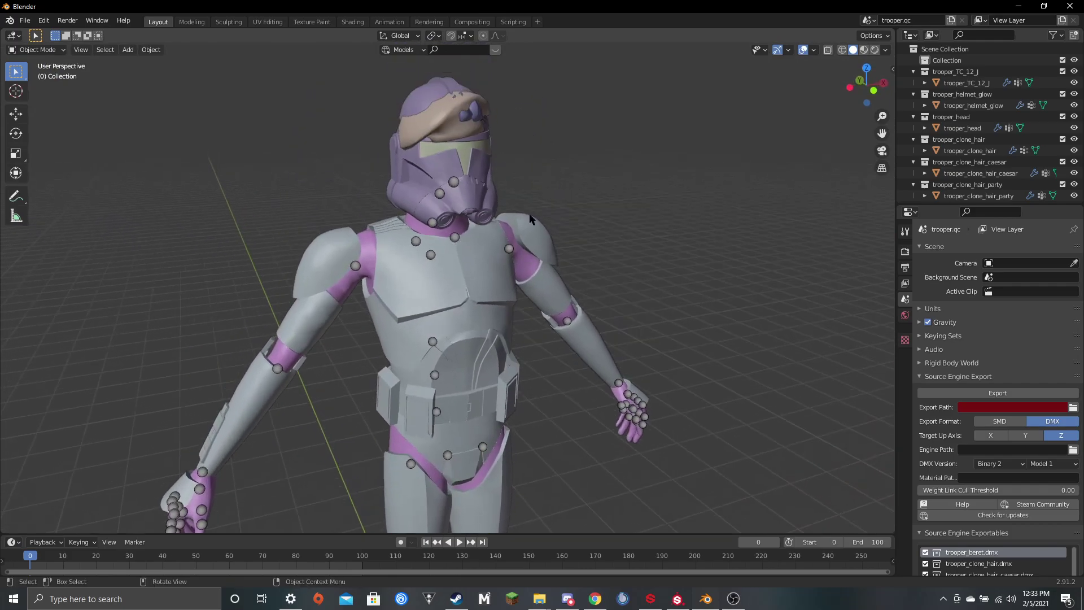
click(992, 105)
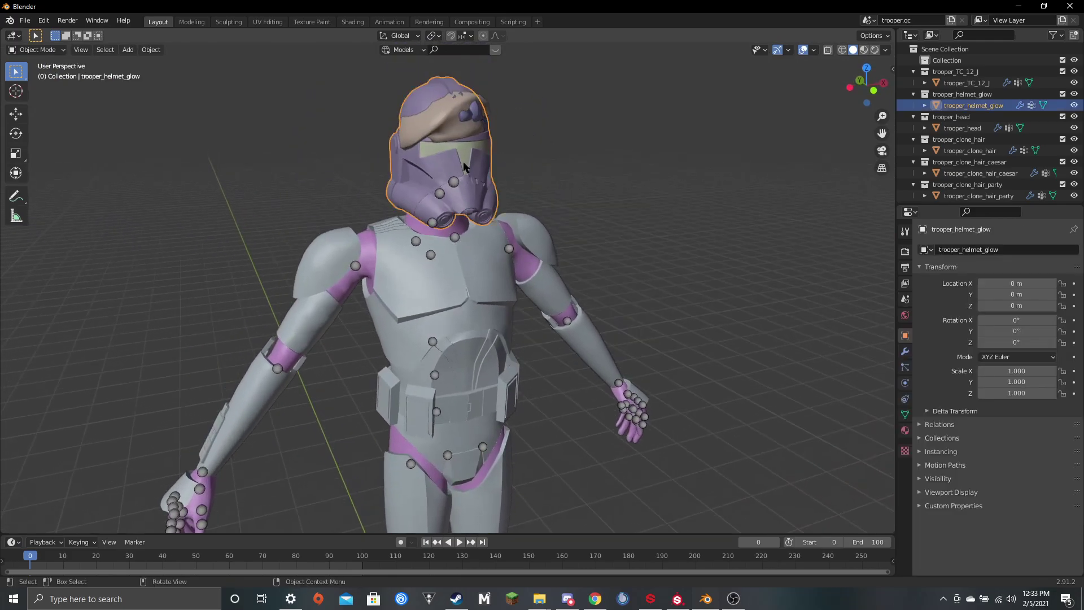
click(1075, 106)
Step: Delete the trooper's head, all the clone hair meshes and the beret, leaving the body and hidden helmet
mouse_move(609, 116)
middle_down()
mouse_move(672, 141)
mouse_move(379, 88)
middle_up()
drag(379, 88, 561, 185)
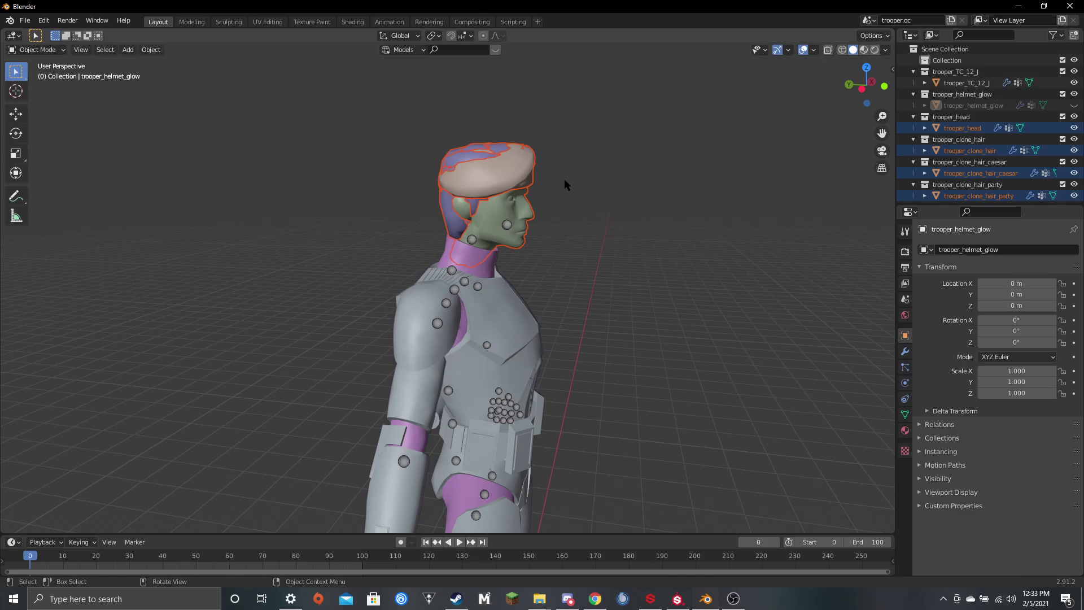
key(Delete)
middle_drag(566, 185, 442, 240)
scroll(479, 235, up, 3)
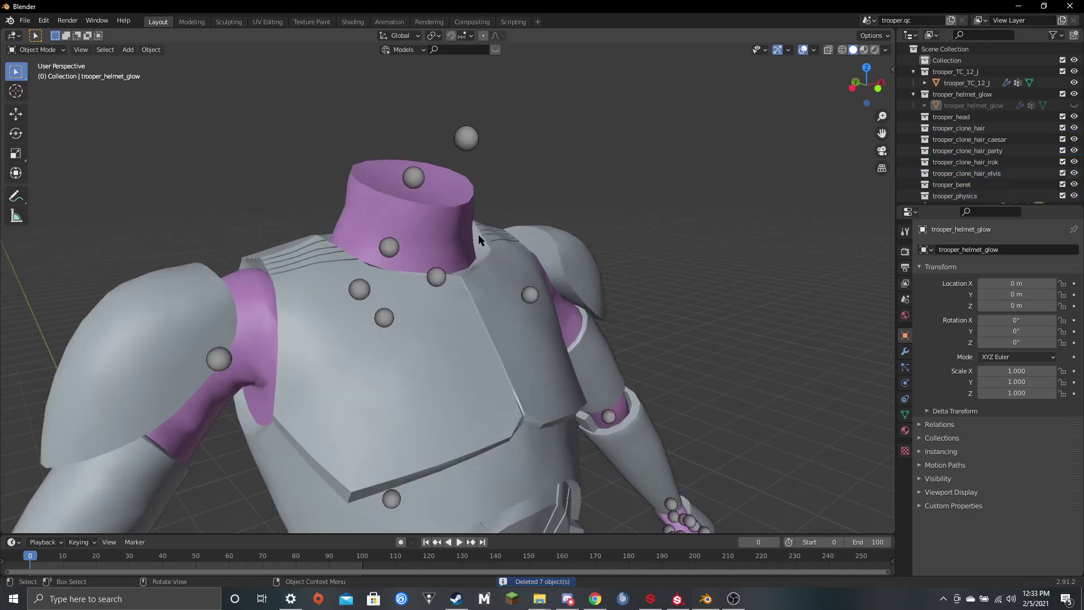
Step: Make the trooper_helmet_glow mesh visible again on the trooper's body
click(1075, 105)
click(1075, 105)
click(1075, 105)
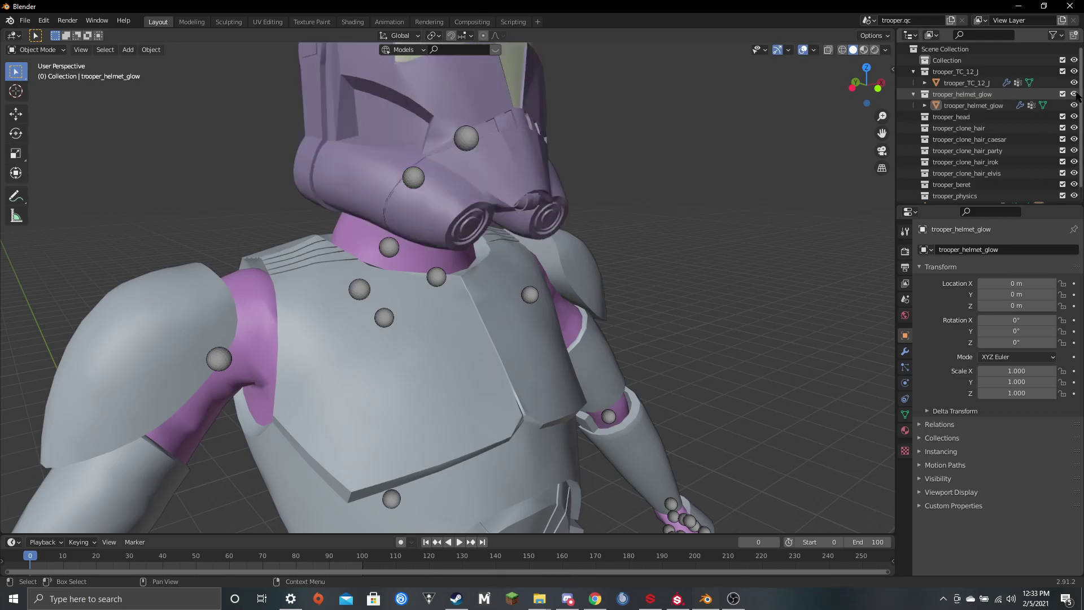
scroll(591, 129, up, 2)
scroll(591, 129, down, 5)
middle_drag(591, 130, 550, 198)
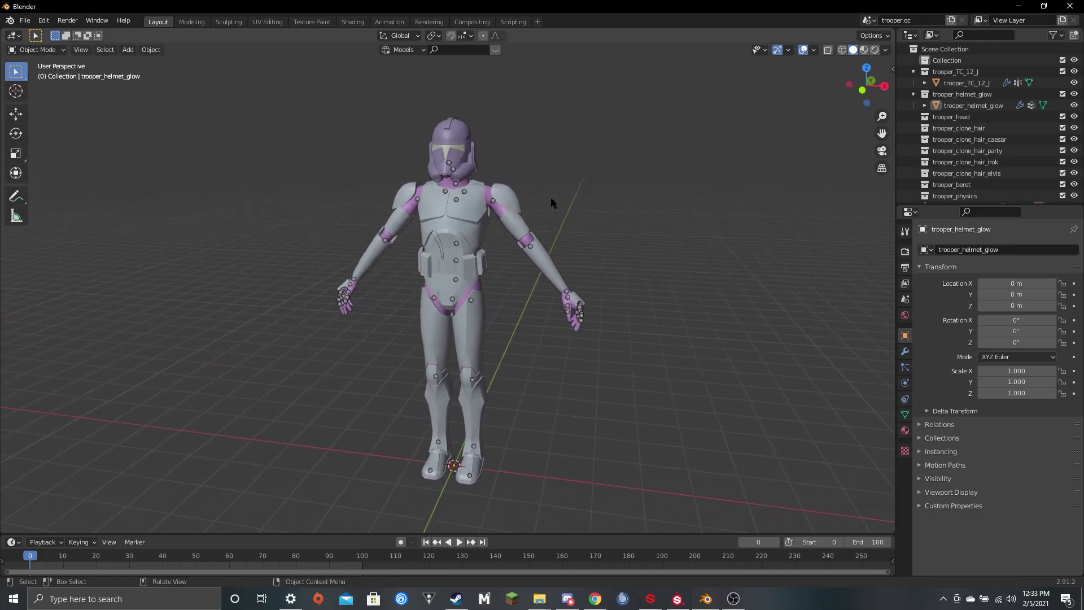
Step: Open the material settings of trooper_helmet_glow and view the trooper from the front
click(905, 430)
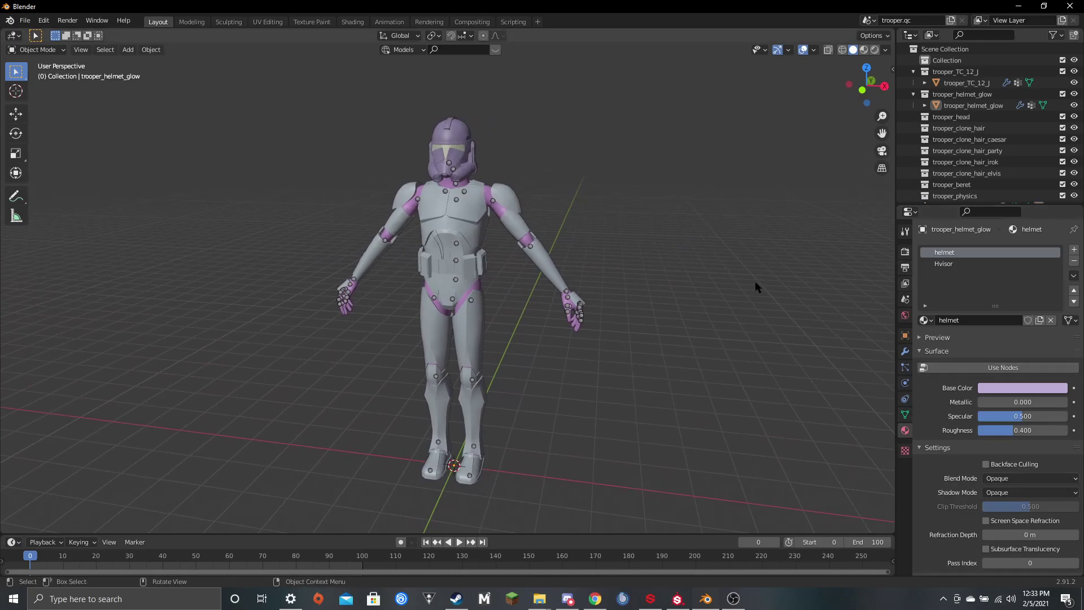
middle_drag(757, 285, 765, 286)
scroll(508, 226, up, 3)
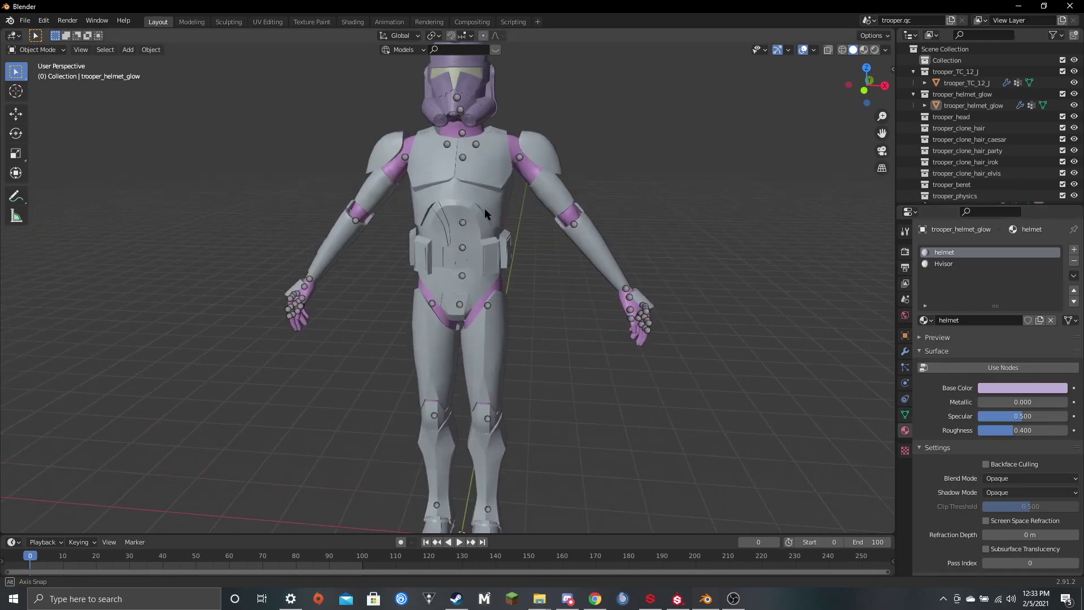
middle_drag(509, 226, 429, 223)
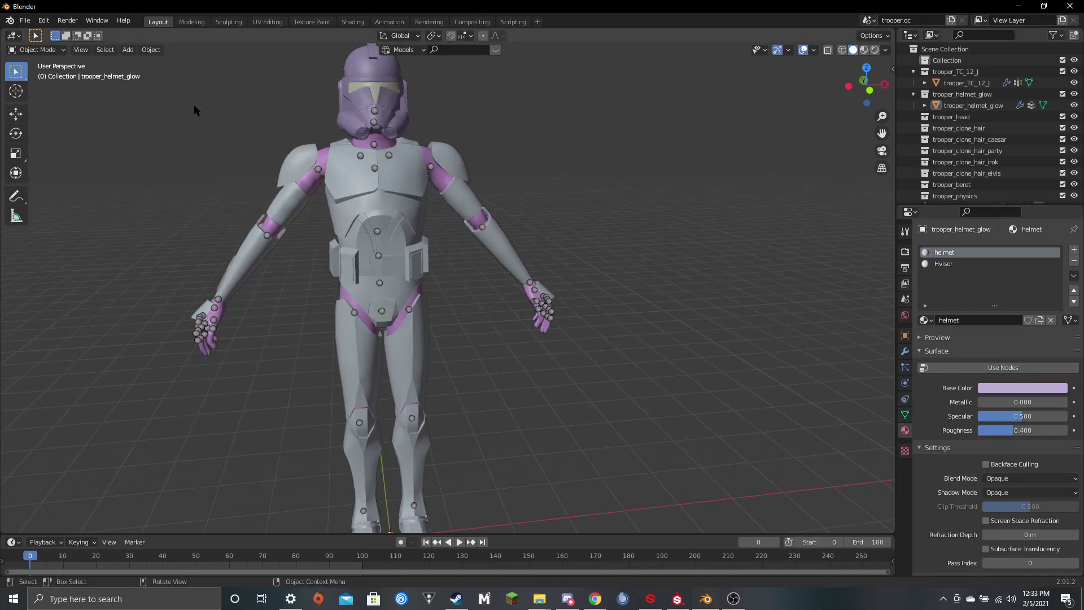
Step: Export the model as Wavefront OBJ named trooper.obj into D:\Retexturing Models\Finished Product\Phase 2 models\Jajon's base with the default export settings
click(25, 21)
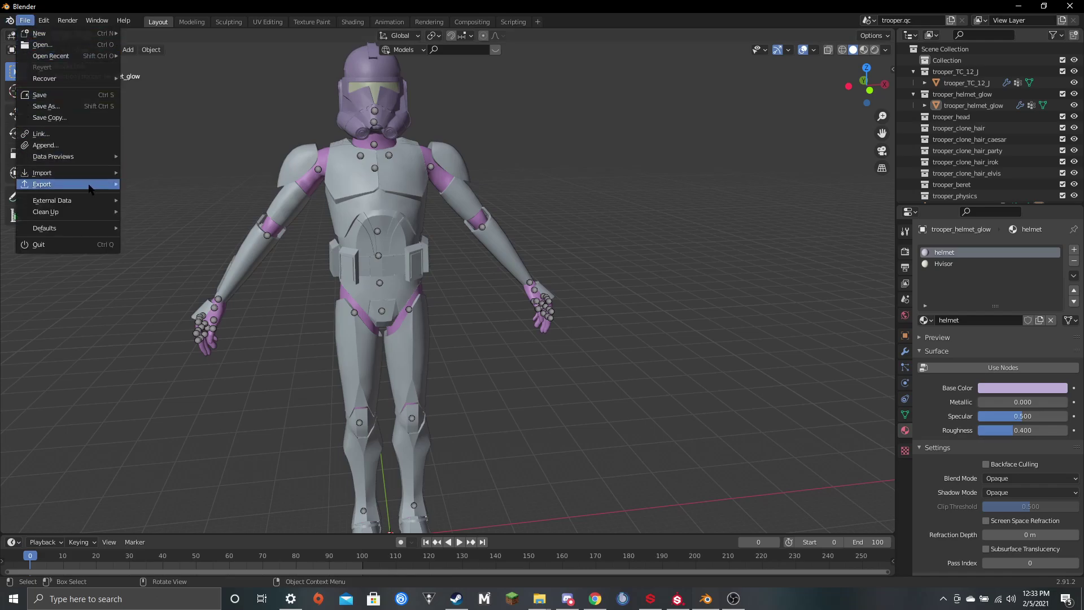
mouse_move(94, 187)
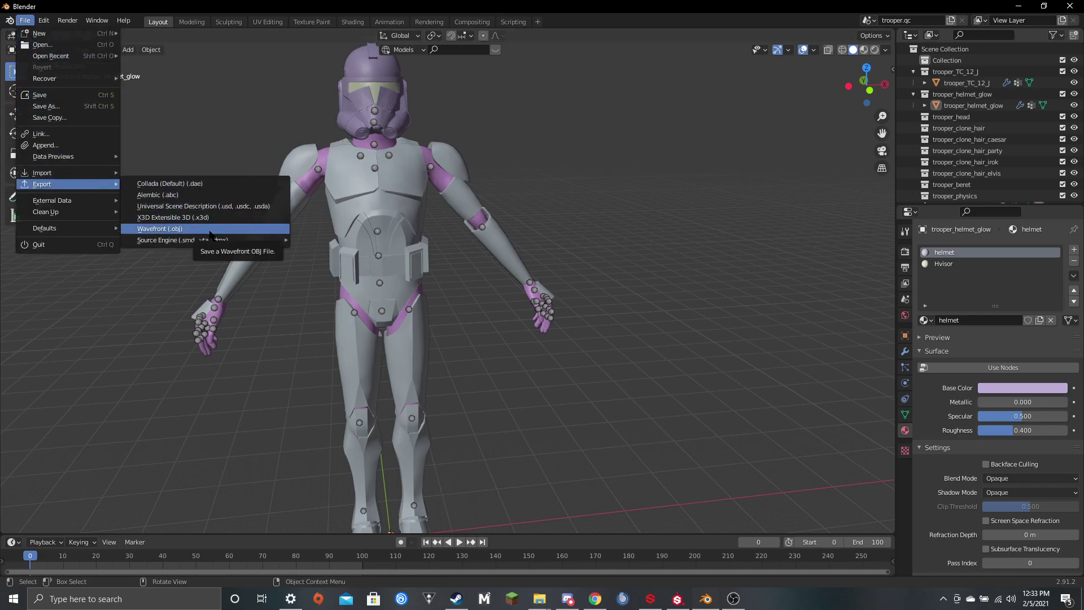
click(210, 229)
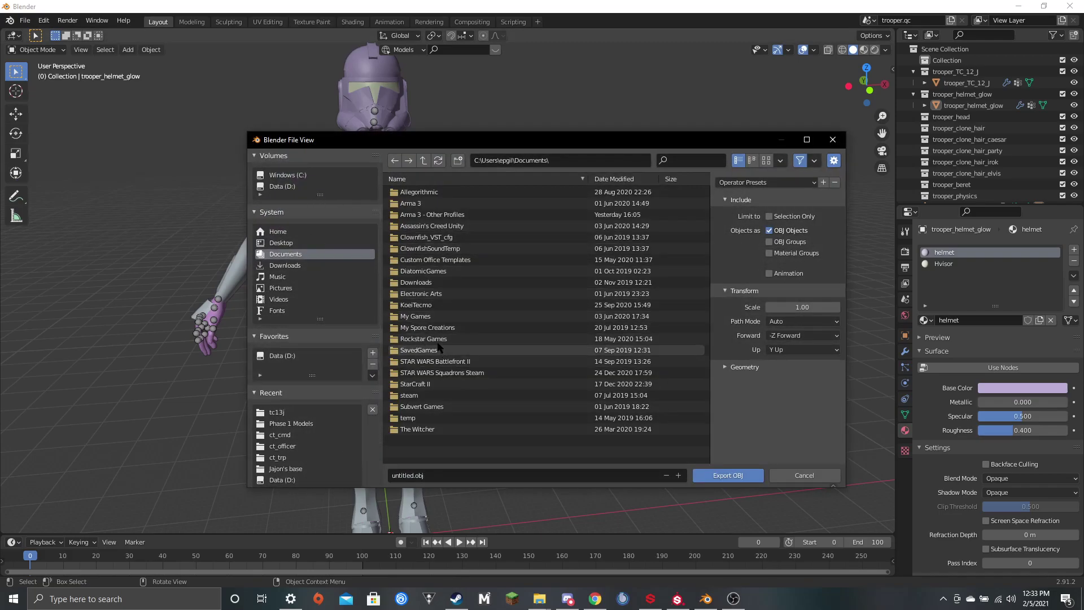
click(282, 187)
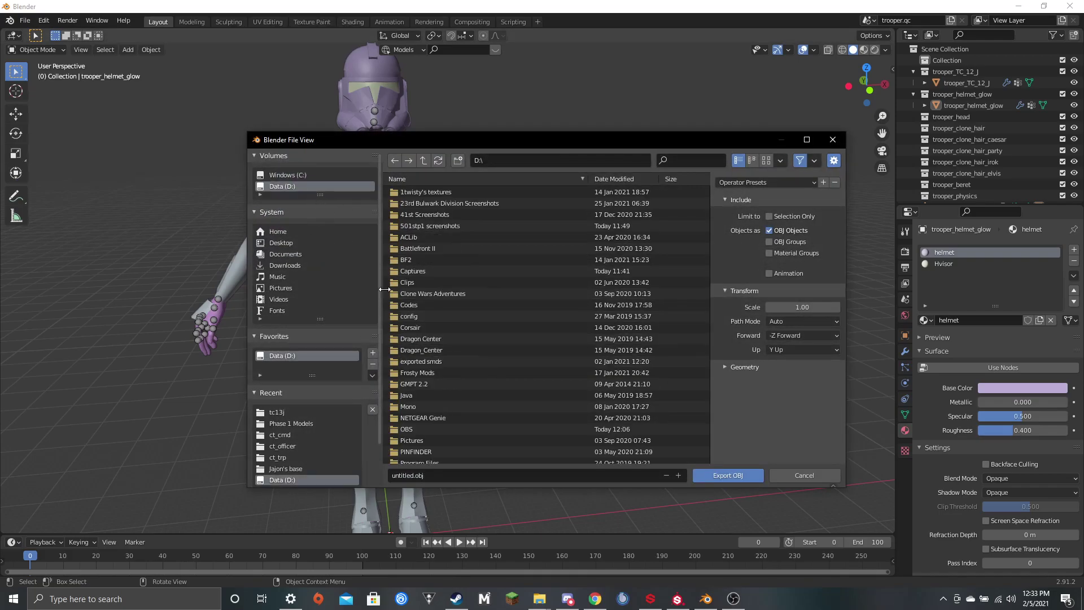
scroll(447, 412, down, 5)
double_click(430, 450)
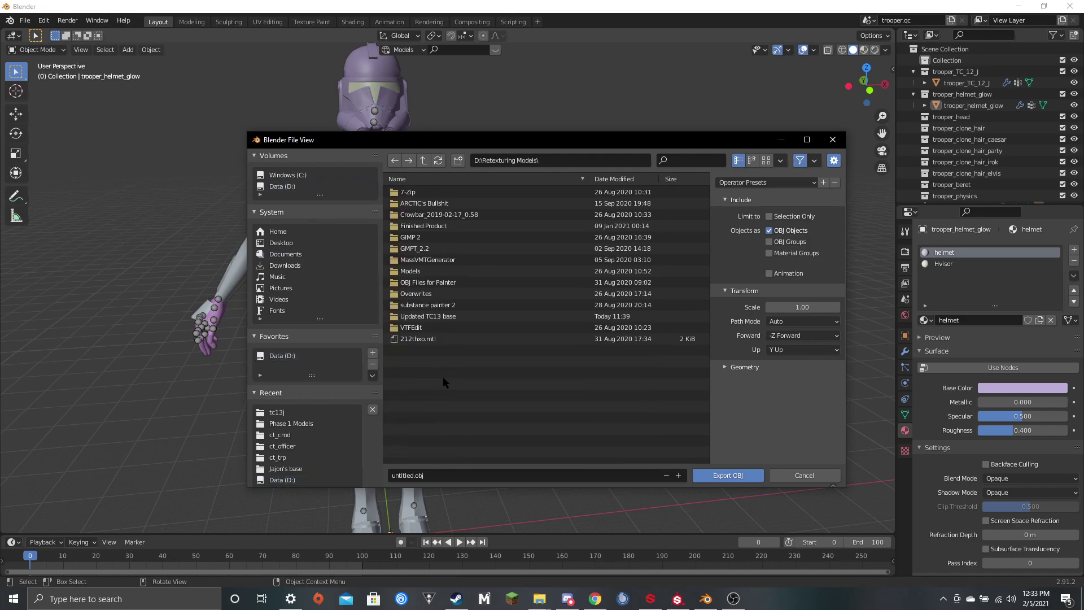
double_click(421, 226)
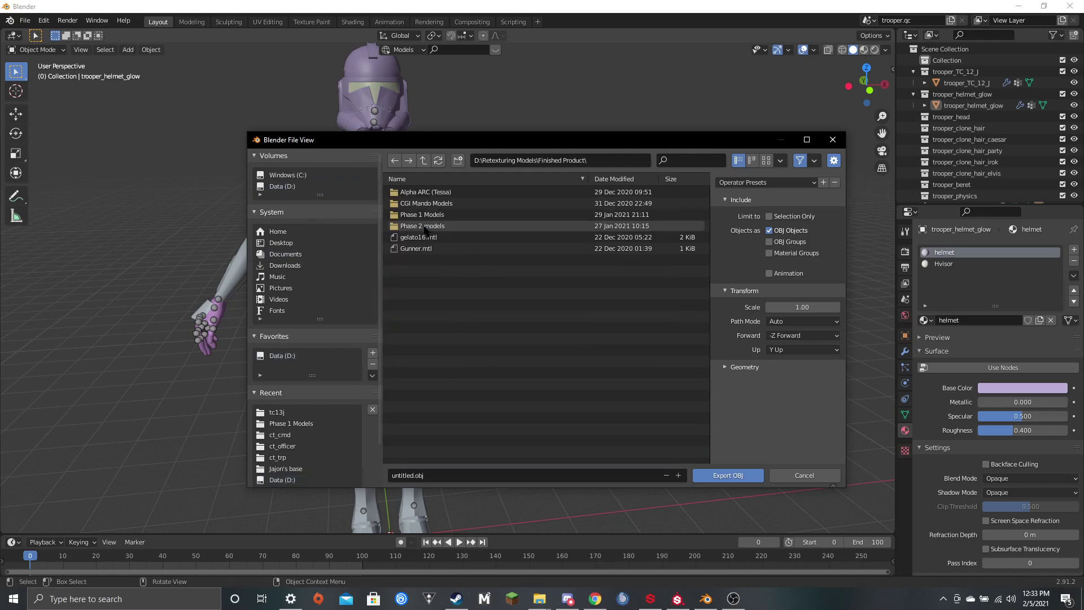
double_click(461, 225)
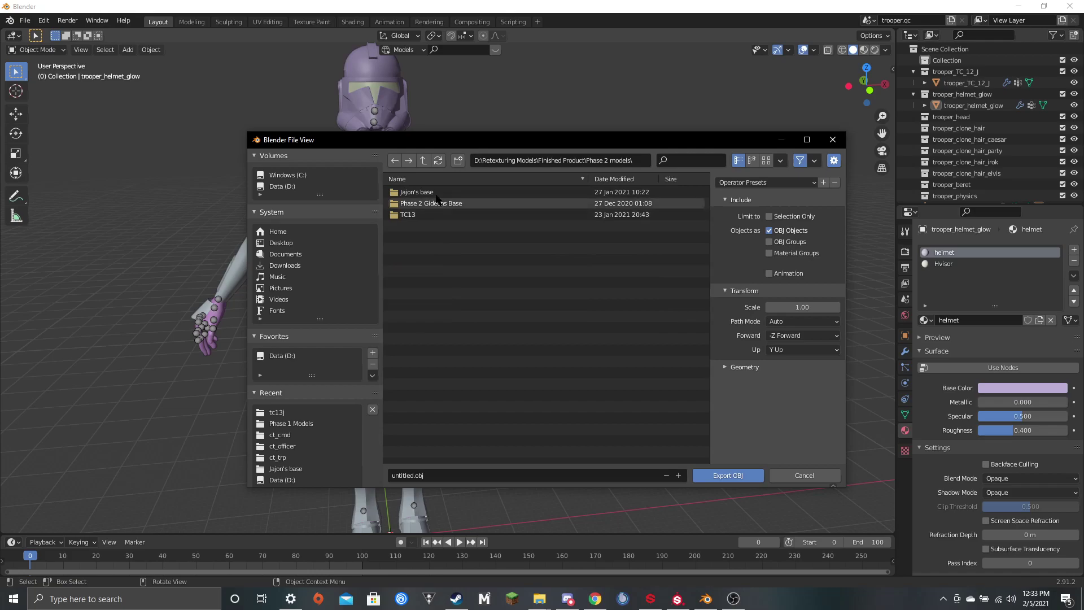
double_click(438, 192)
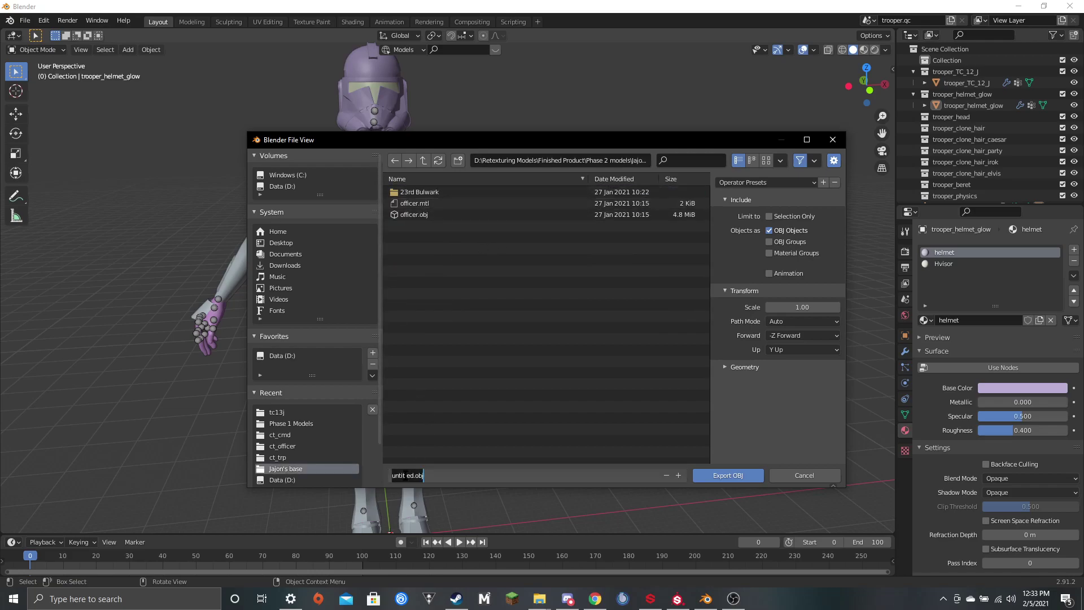
key(Right)
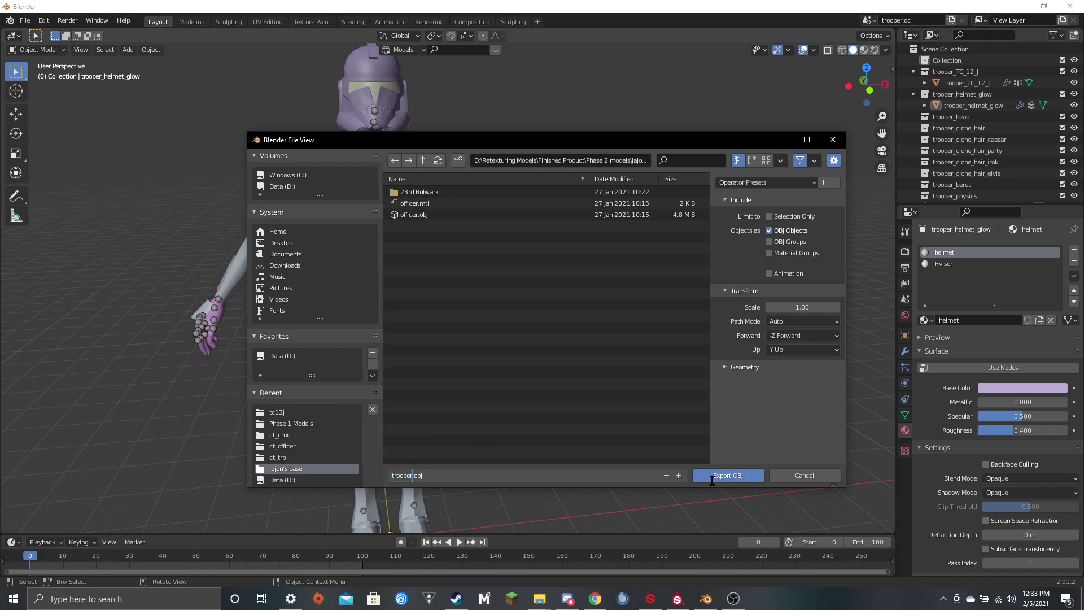
click(713, 478)
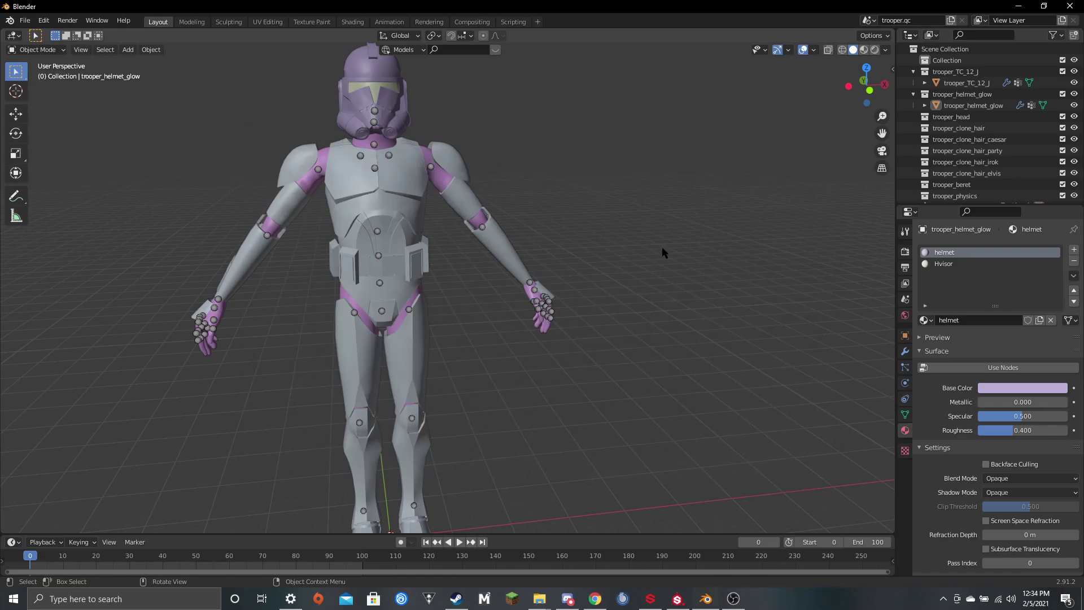
scroll(664, 252, up, 3)
scroll(274, 283, down, 6)
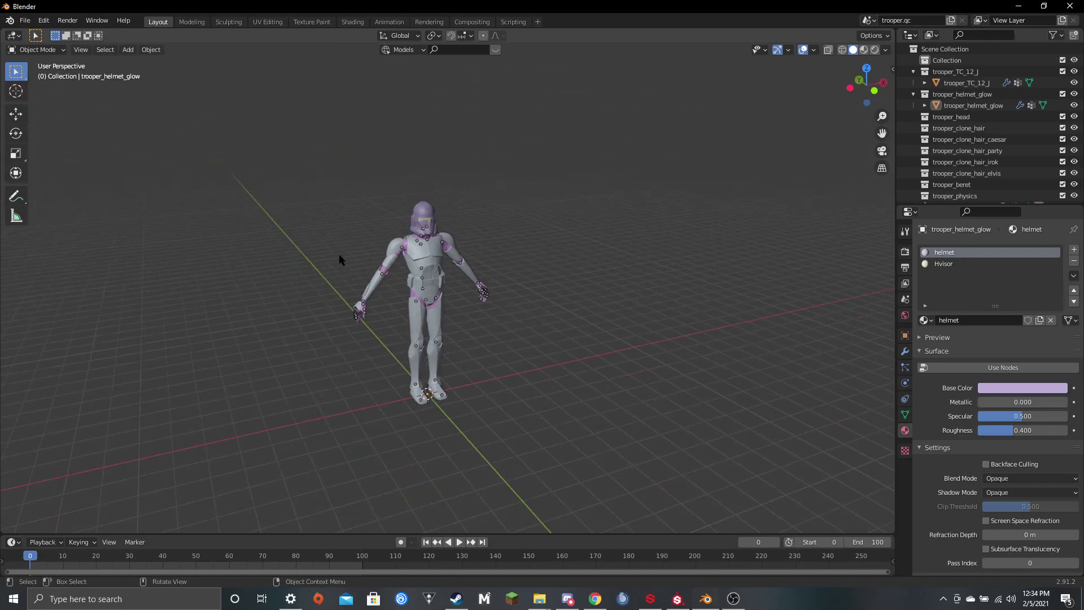
middle_drag(341, 258, 395, 273)
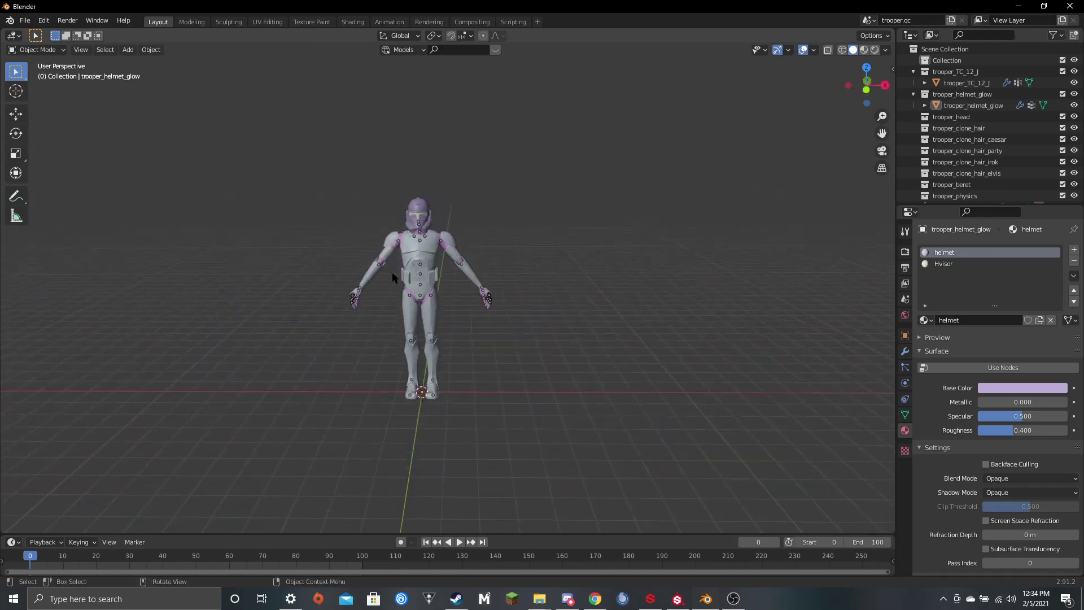
scroll(493, 327, up, 2)
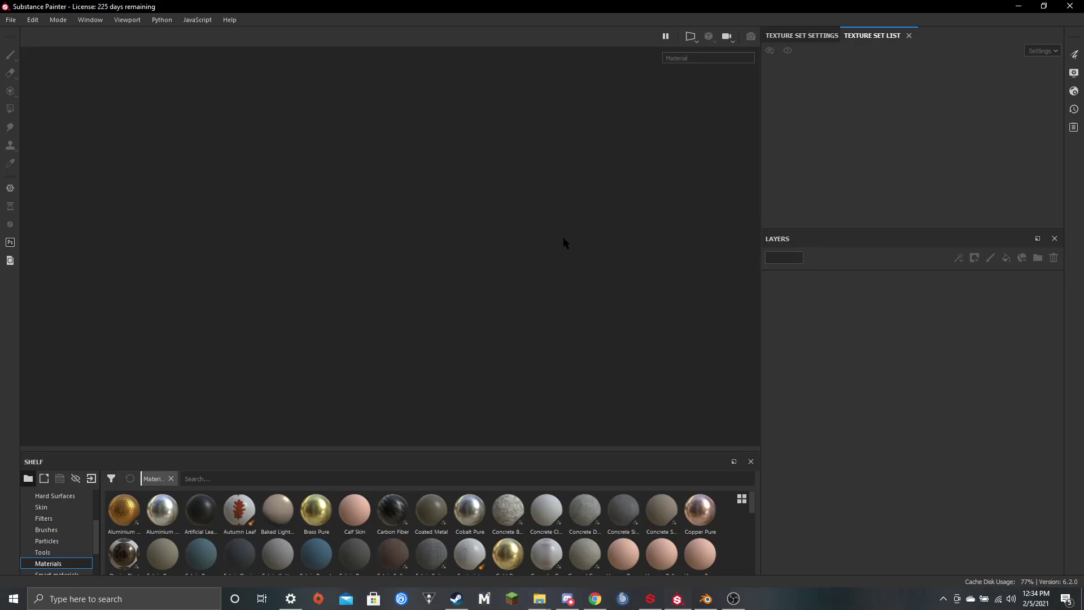
Step: In Substance Painter, start a new project and set its document resolution to 2048
click(11, 20)
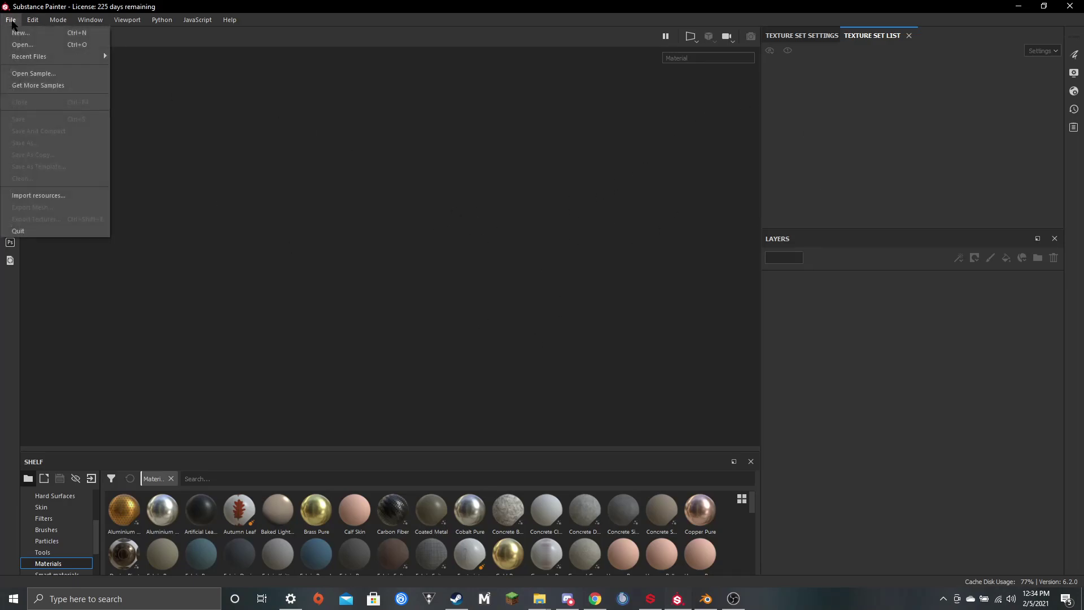
click(24, 33)
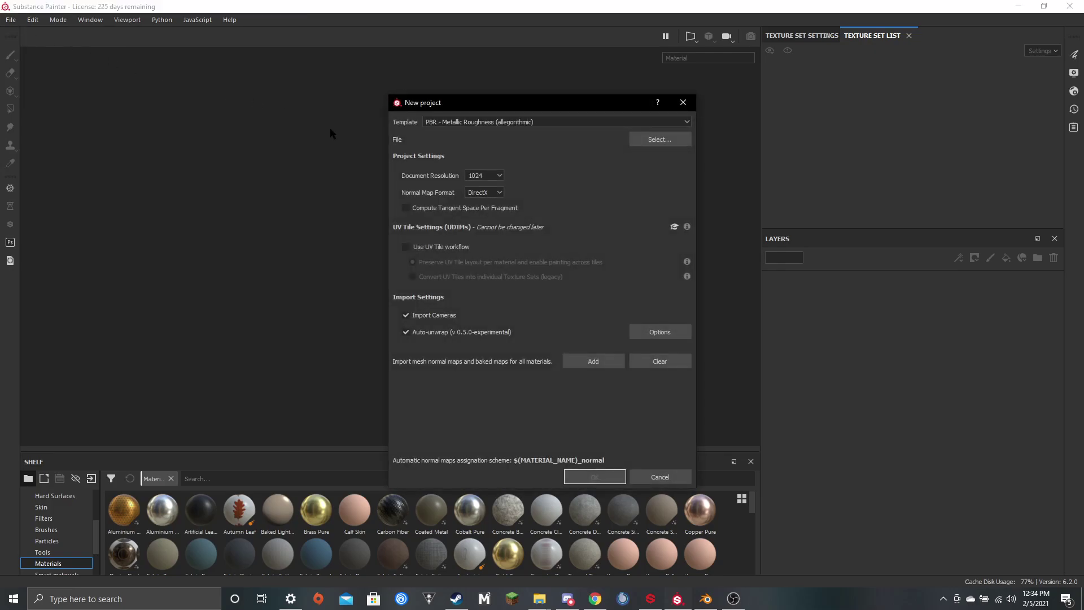
click(484, 176)
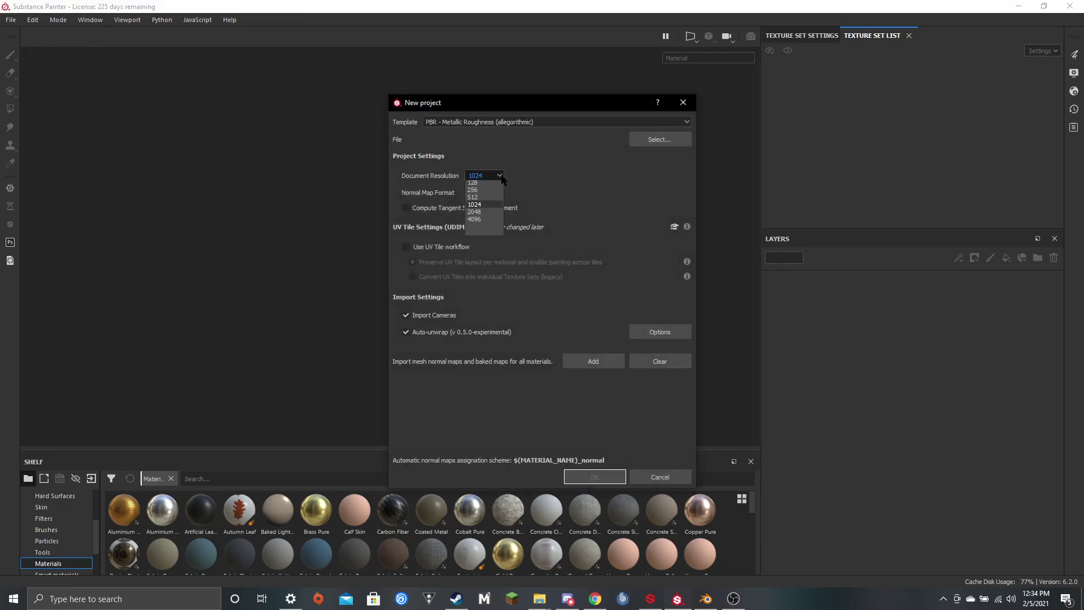
click(491, 215)
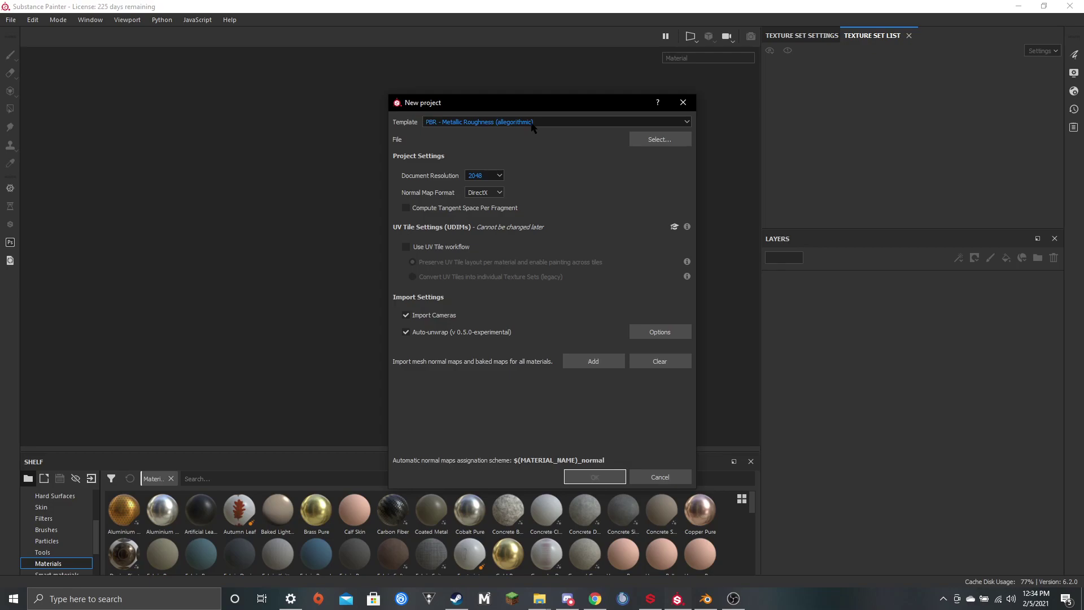
Step: Choose trooper.obj from Finished Product\Phase 2 models\Jajon's base as the project mesh and create the project
click(671, 141)
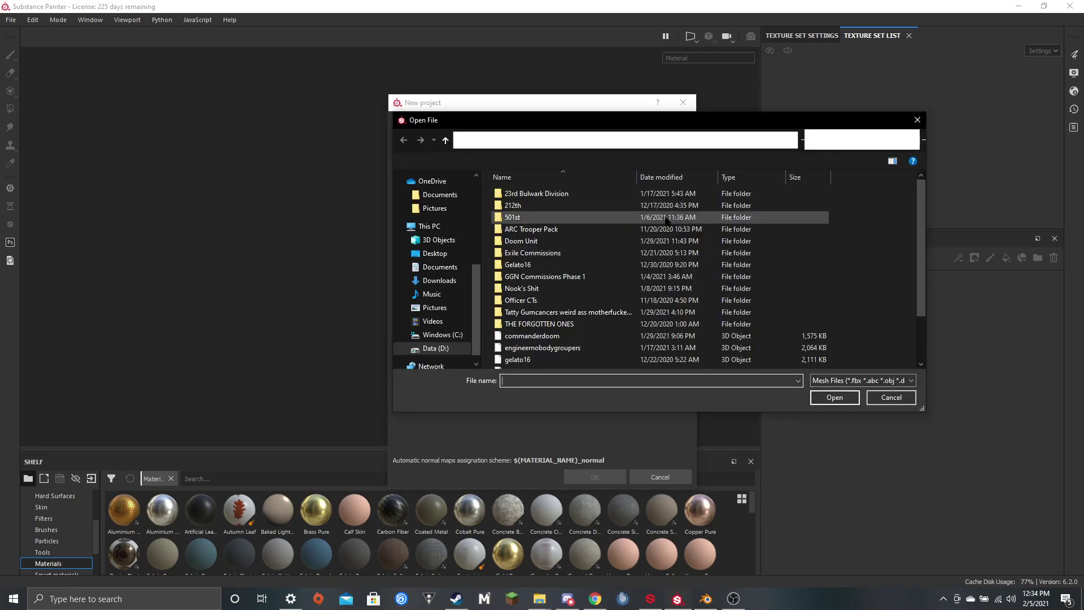
scroll(445, 254, up, 3)
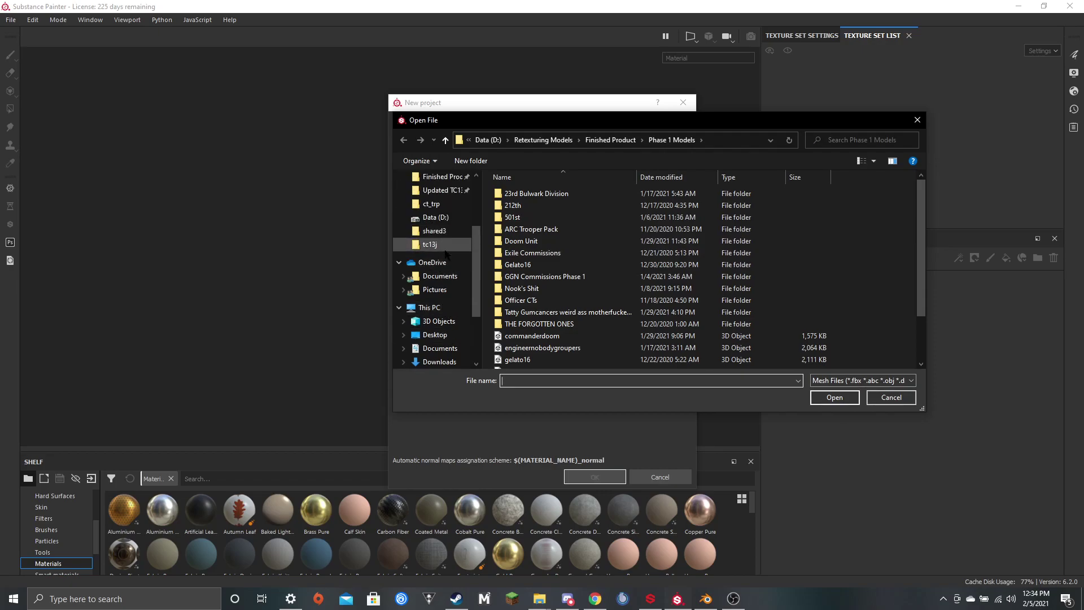
click(435, 244)
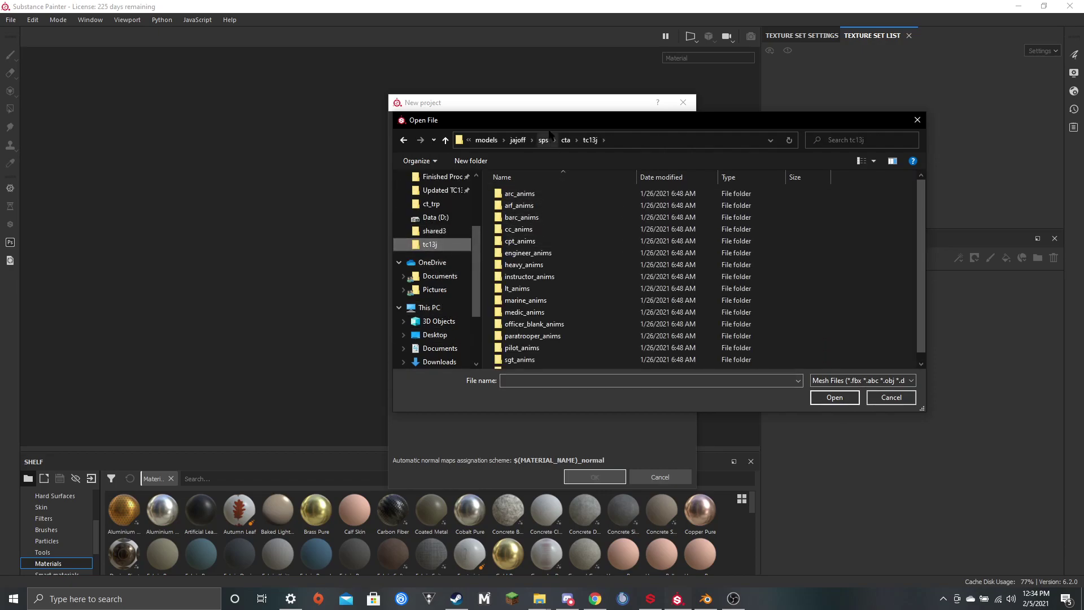
scroll(443, 188, up, 1)
click(443, 190)
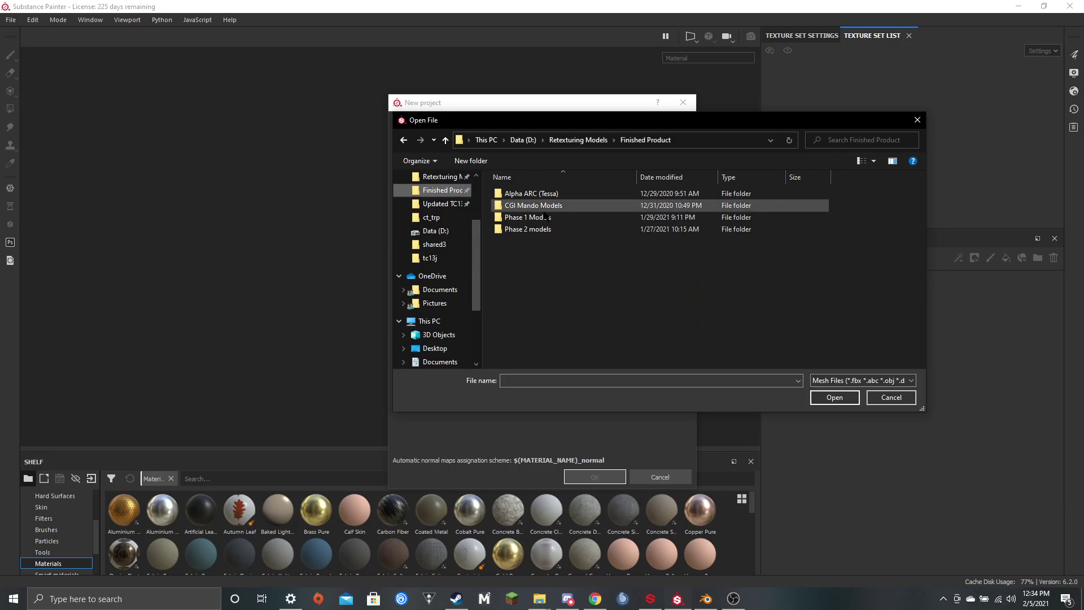
double_click(580, 230)
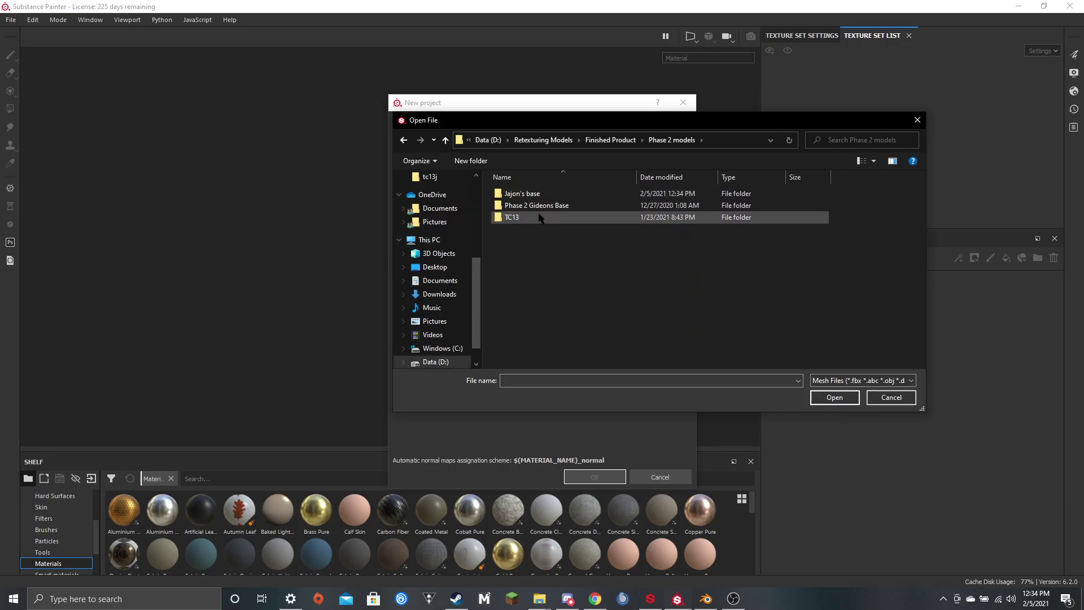
double_click(529, 195)
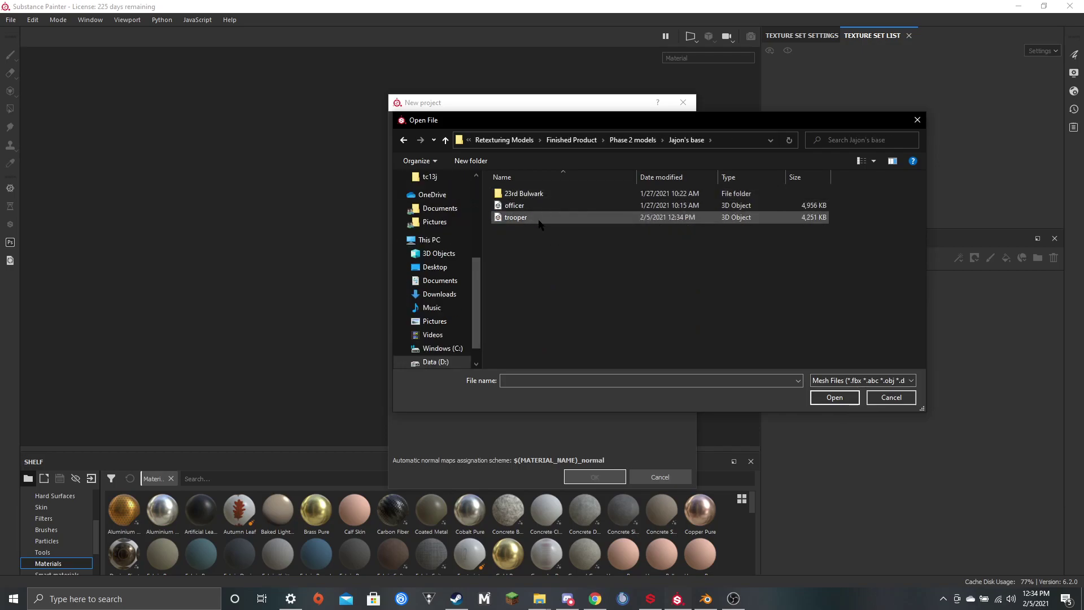
double_click(538, 219)
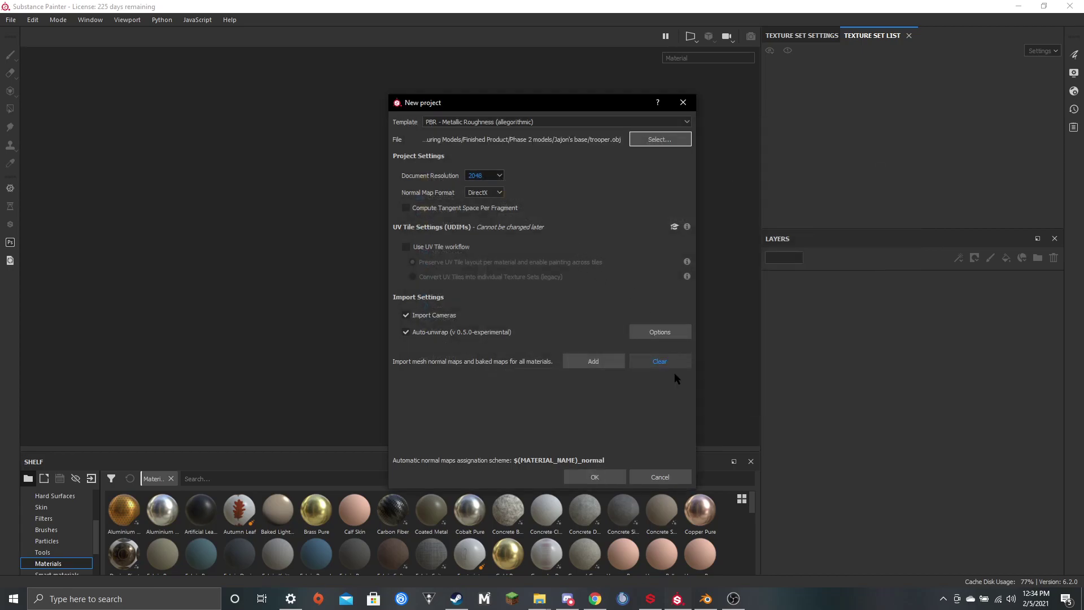
click(600, 477)
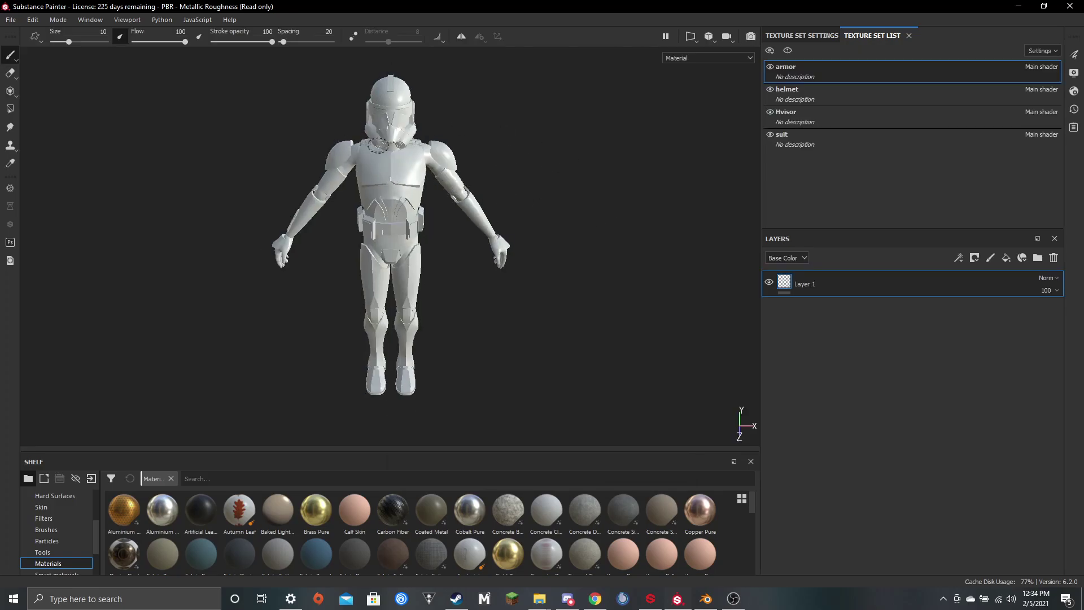
Step: Examine the loaded trooper mesh from several angles and distances
scroll(378, 145, up, 2)
alt+drag(405, 138, 406, 171)
scroll(356, 133, up, 2)
scroll(355, 133, down, 5)
scroll(391, 133, up, 5)
alt+middle_drag(343, 112, 469, 172)
scroll(492, 182, down, 4)
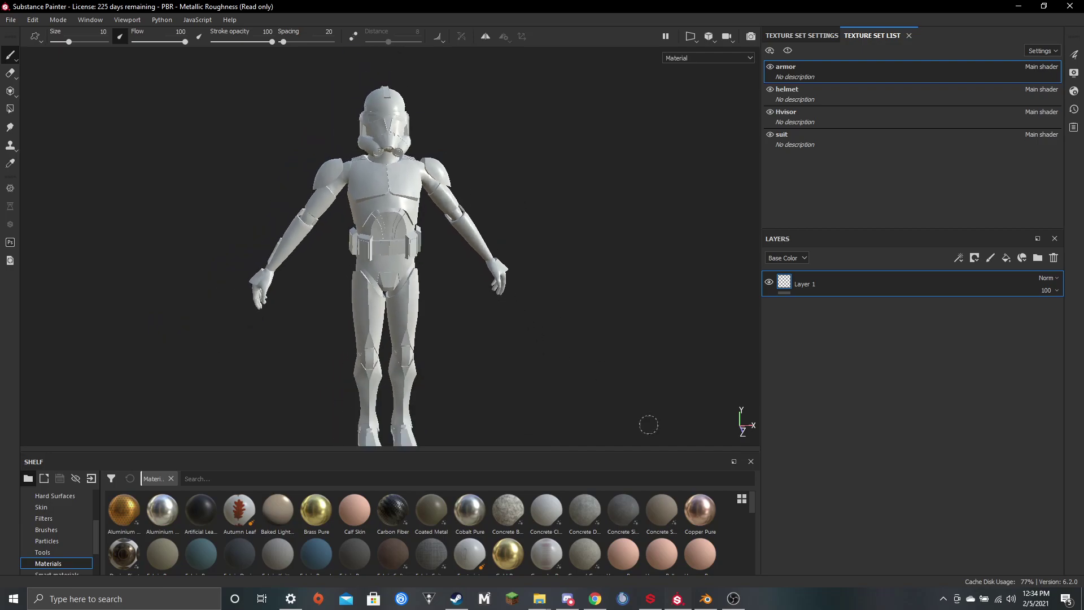